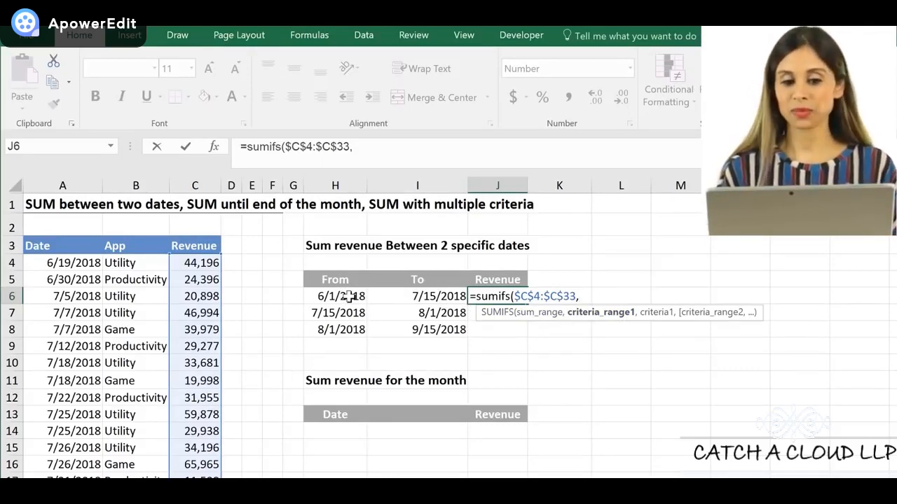
# Complete the SUMIFS formula in J6 with the absolute criteria range $A$4:$A$33 and the From date H6 as criterion
pyautogui.click(53, 263)
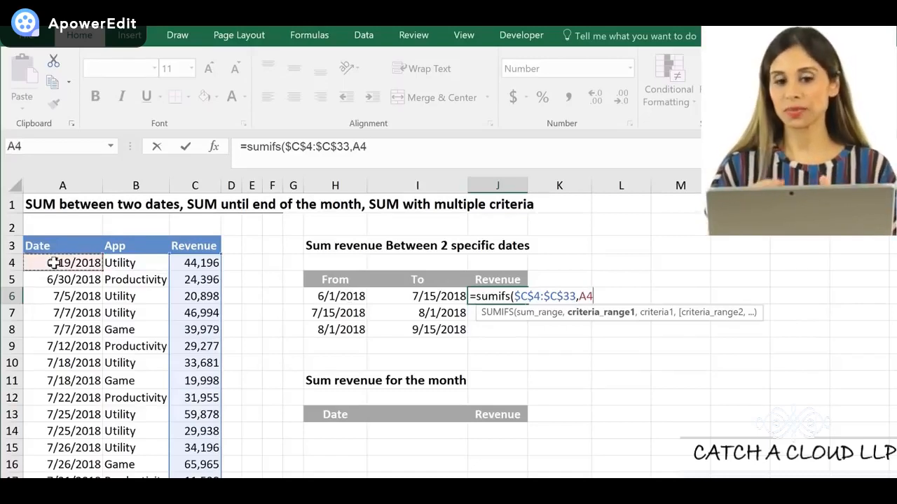
pyautogui.hotkey('ctrl', 'shift', 'Down')
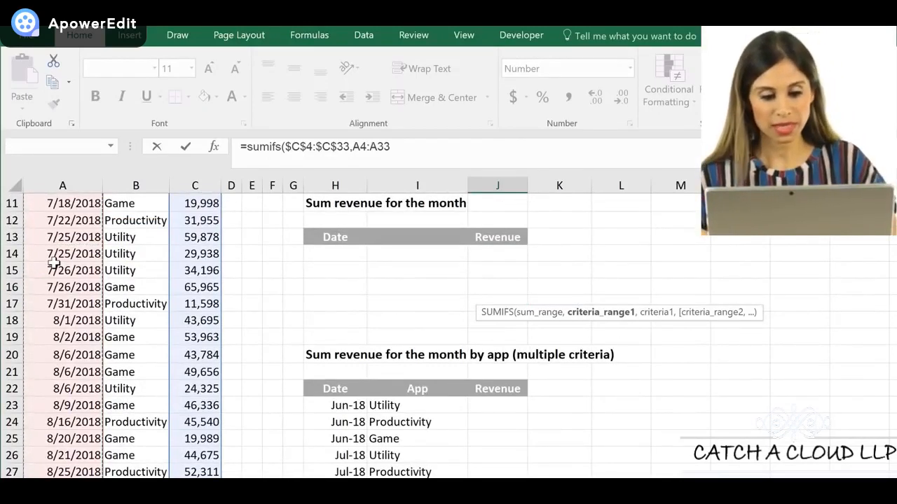
pyautogui.press('F4')
pyautogui.write(',')
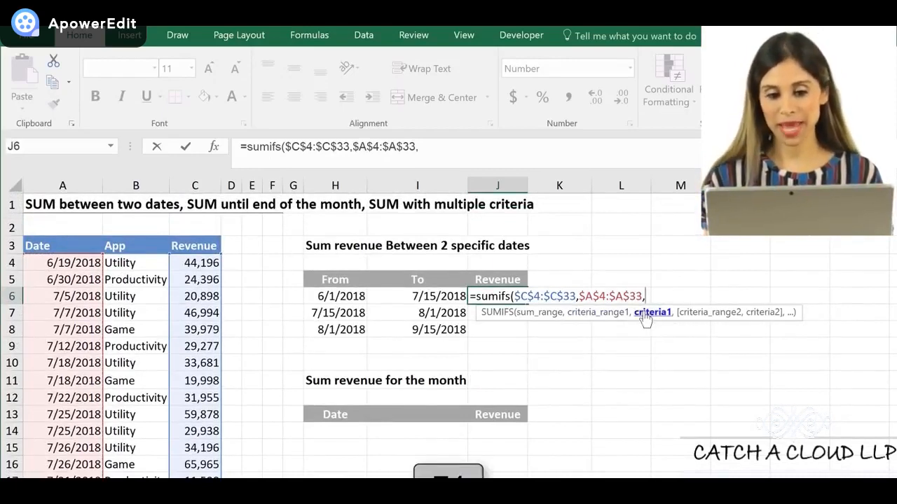
pyautogui.click(329, 296)
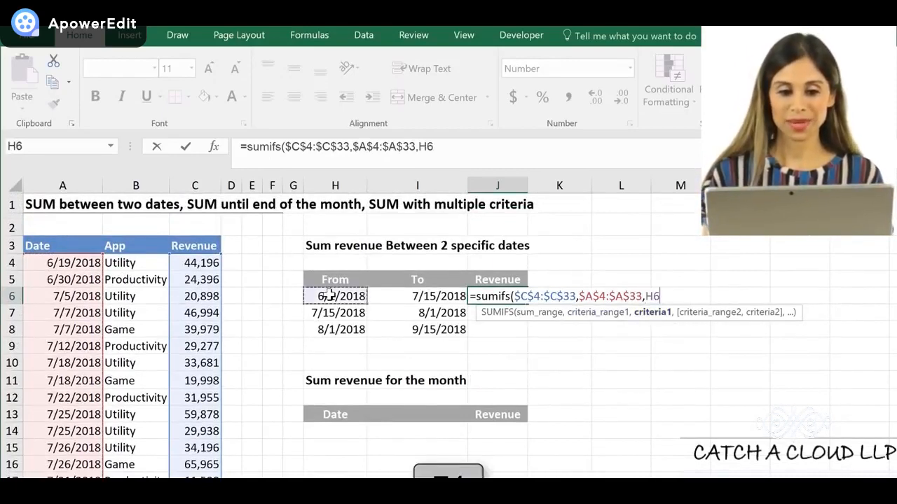
pyautogui.write(')')
pyautogui.hotkey('ctrl', 'Return')
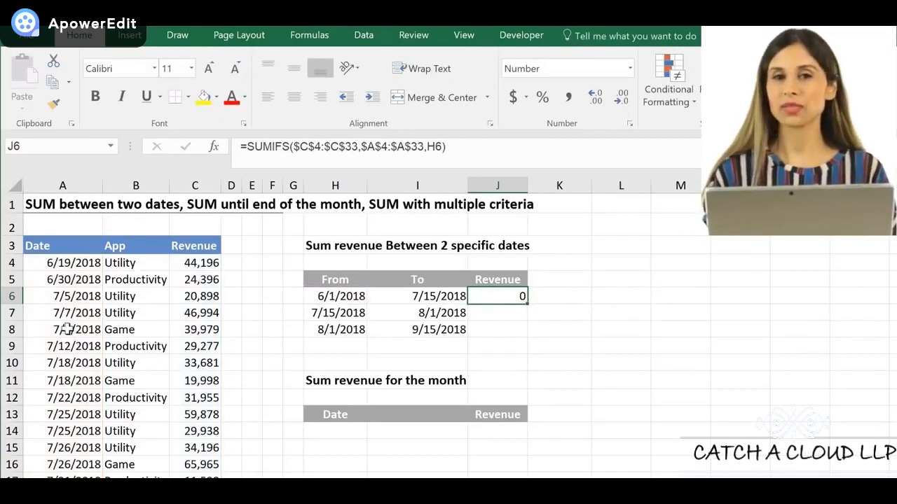
# Try to add an unquoted greater-than operator directly before H6 in the J6 formula
pyautogui.click(426, 146)
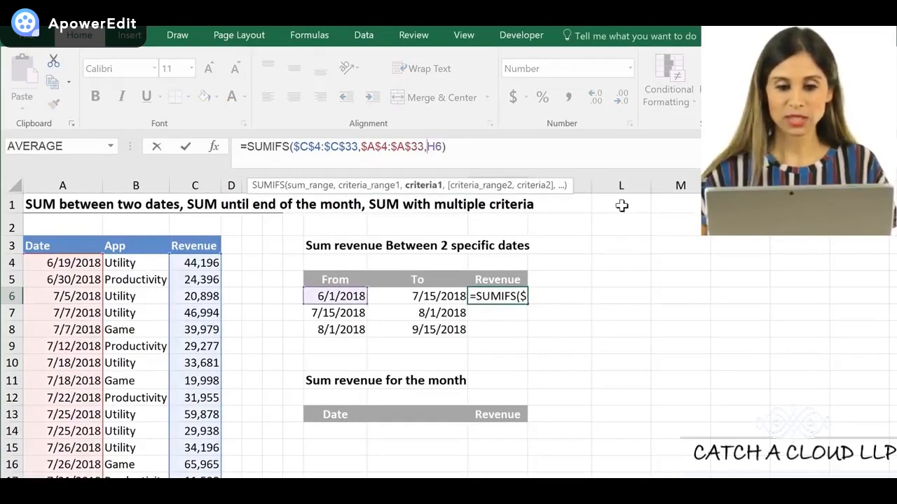
pyautogui.write('>')
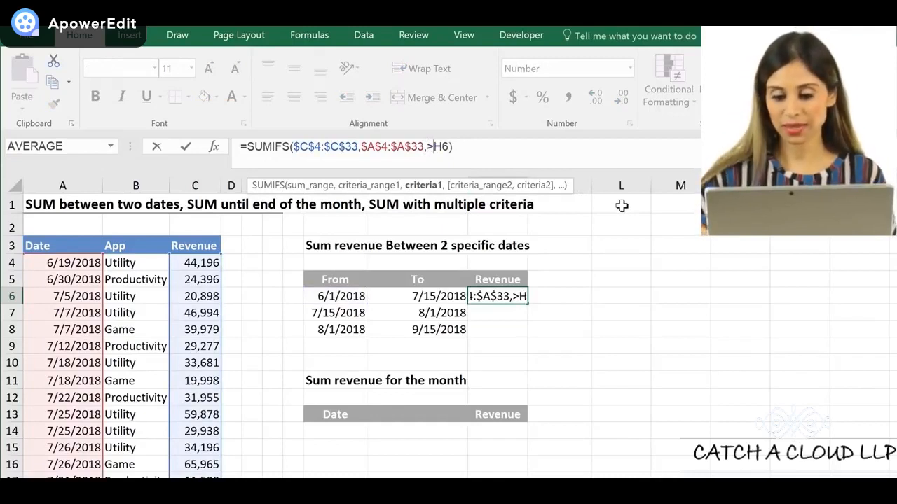
pyautogui.press('Return')
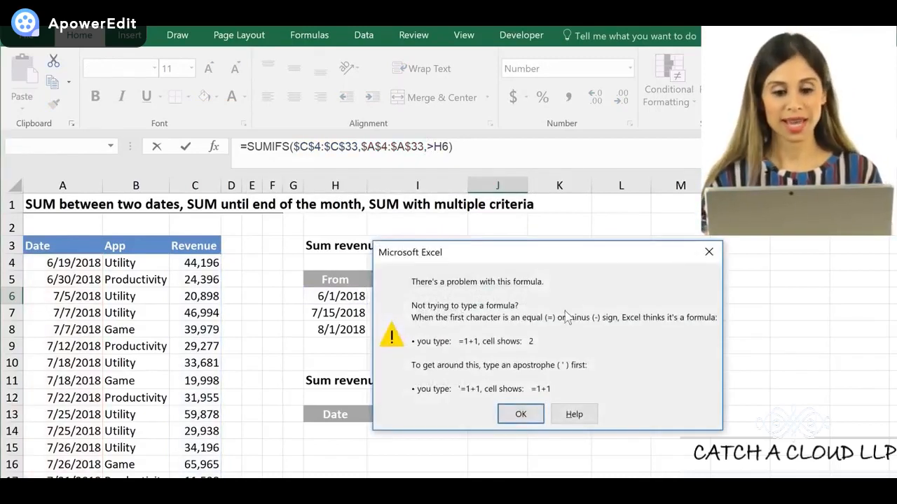
pyautogui.click(530, 414)
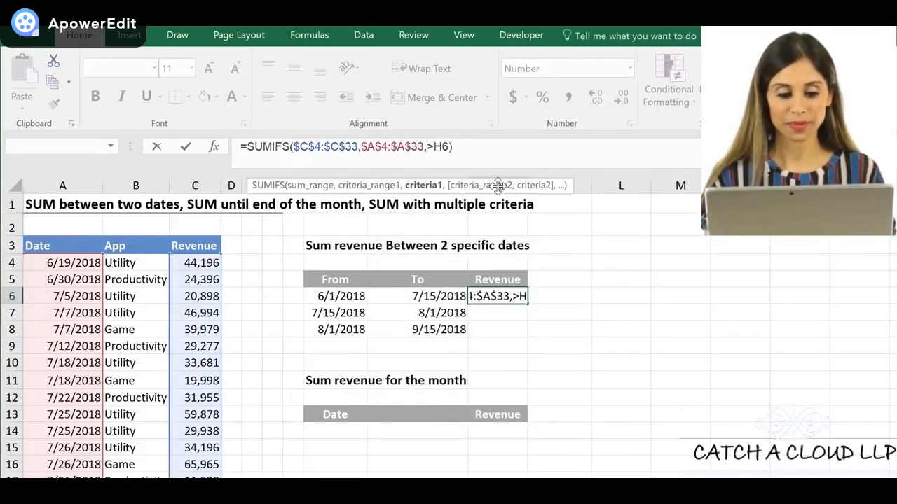
# Enclose the greater-than operator in quotation marks and join it to the cell reference so the J6 criterion reads ">"&H6
pyautogui.write('">')
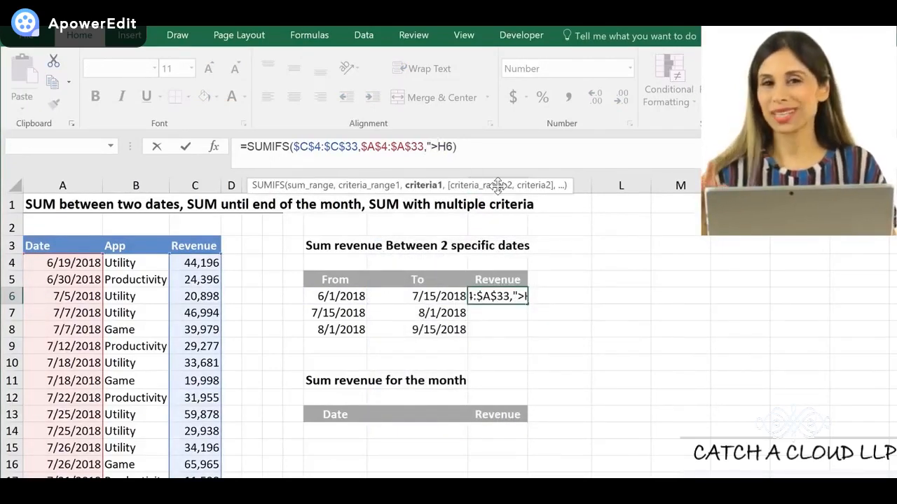
pyautogui.write('"')
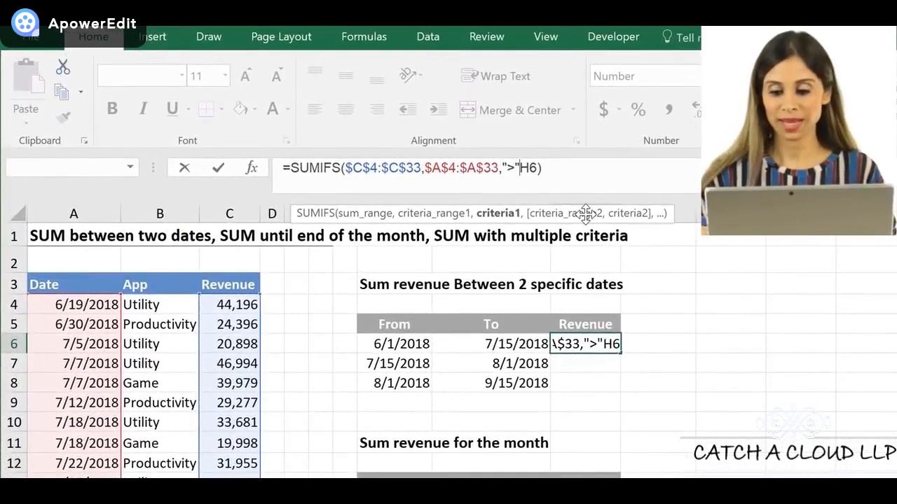
pyautogui.press('Return')
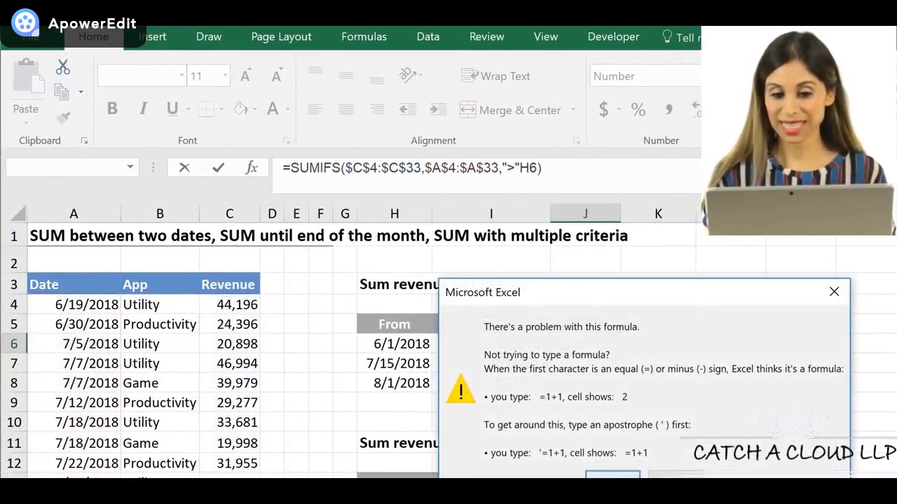
pyautogui.press('Return')
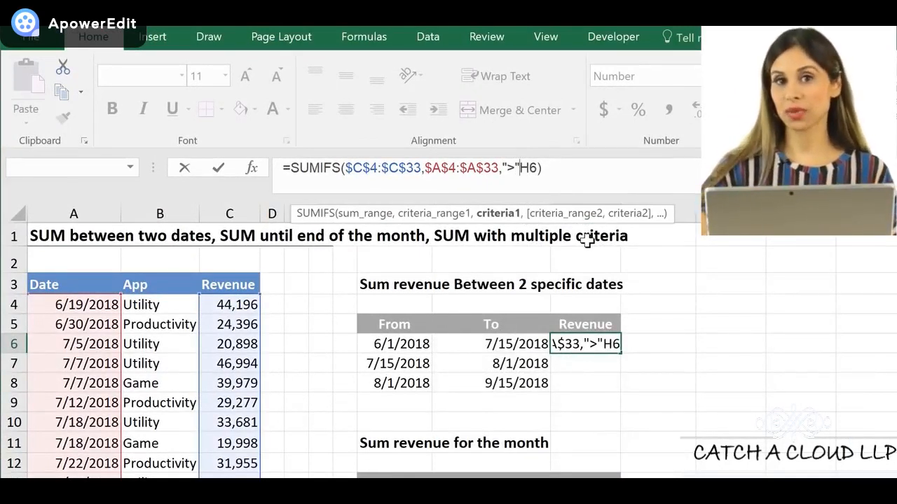
pyautogui.write('&')
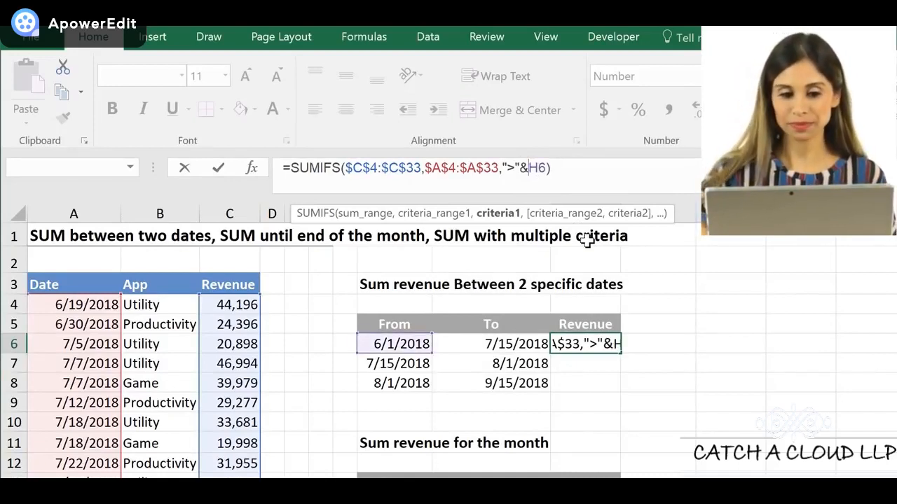
pyautogui.hotkey('ctrl', 'Return')
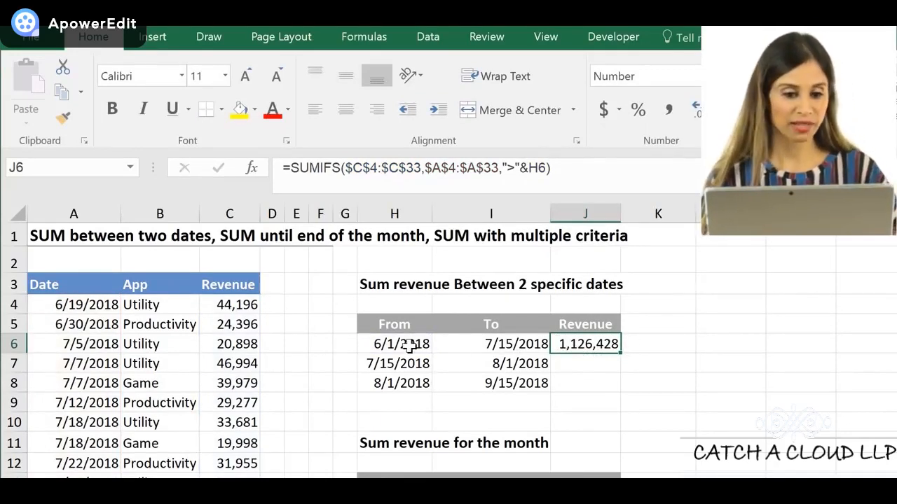
# Select the revenue values C4:C33 to check their total against J6, and check the first date in A4
pyautogui.click(251, 307)
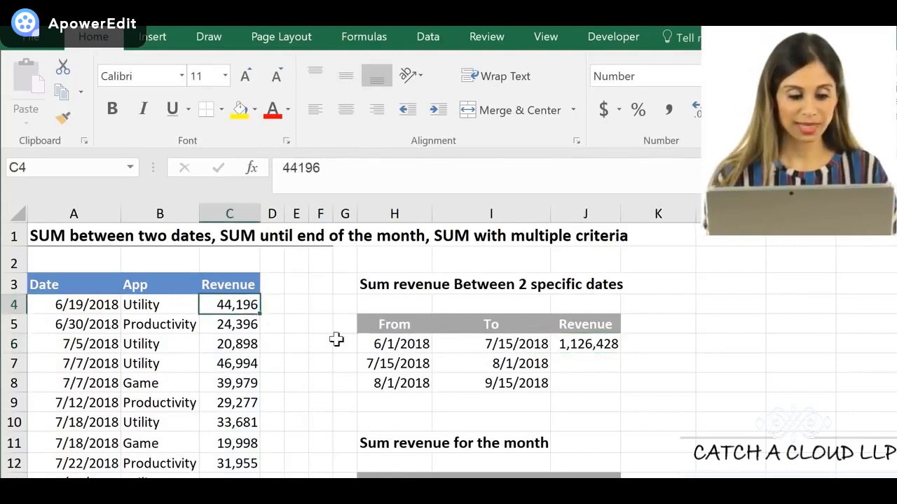
pyautogui.hotkey('ctrl', 'shift', 'Down')
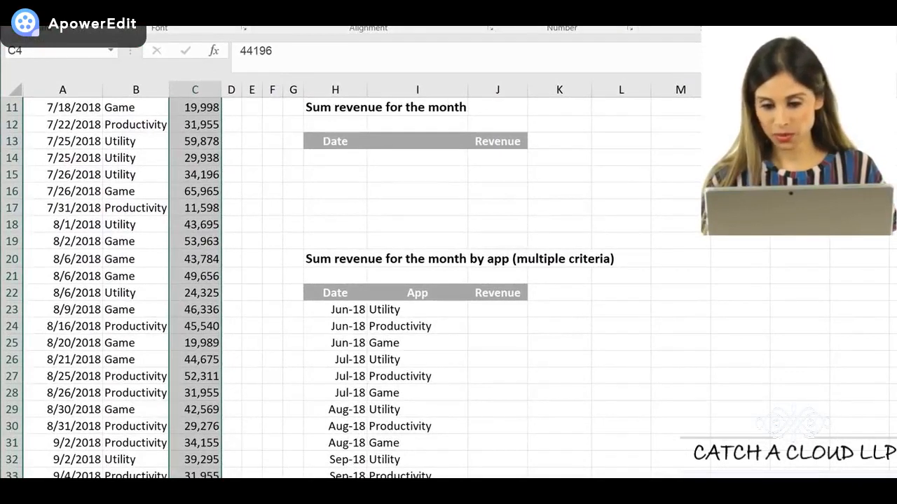
pyautogui.scroll(4, 693, 420)
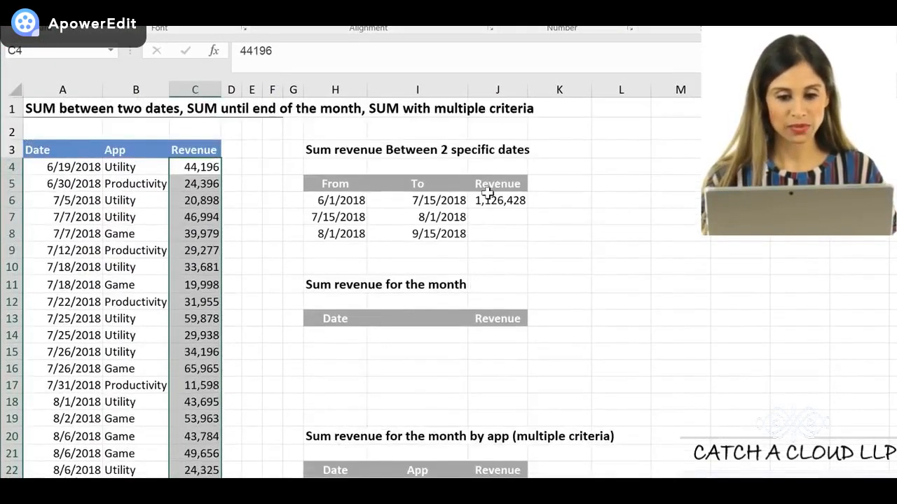
pyautogui.click(488, 198)
pyautogui.click(94, 166)
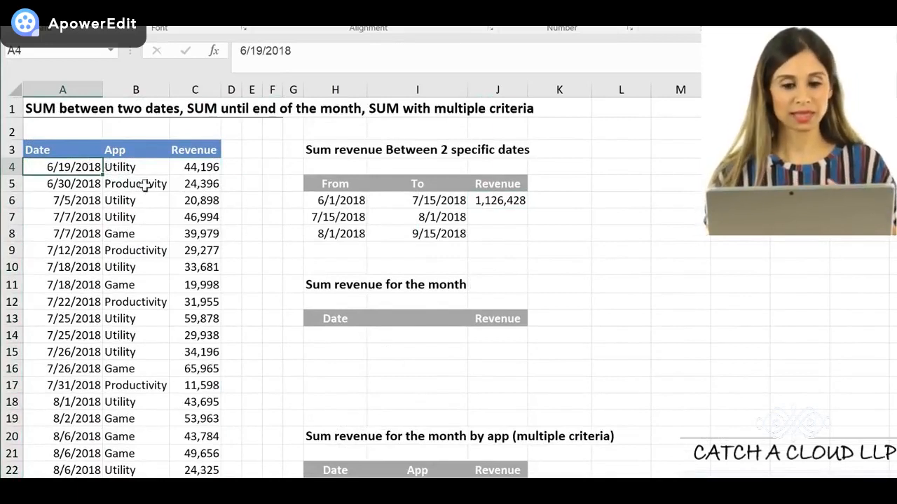
# Add $A$4:$A$33 as the second criteria range in the J6 SUMIFS formula
pyautogui.click(495, 203)
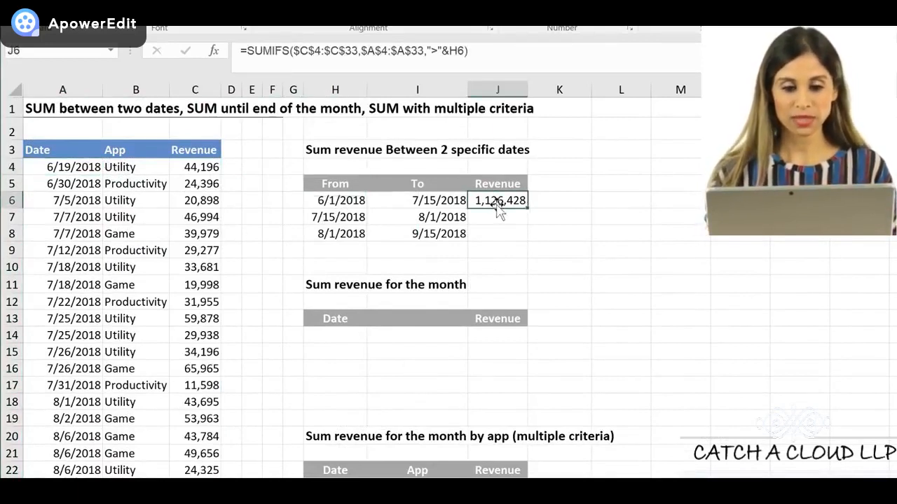
pyautogui.click(463, 52)
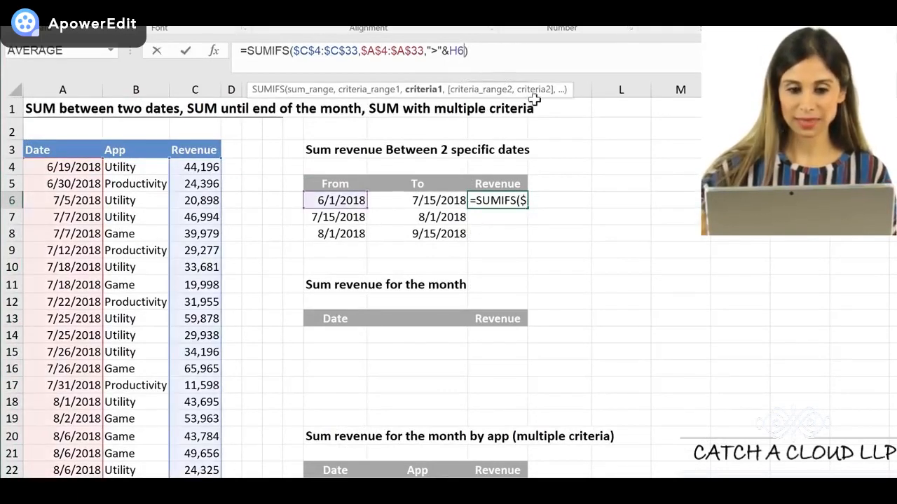
pyautogui.write(',')
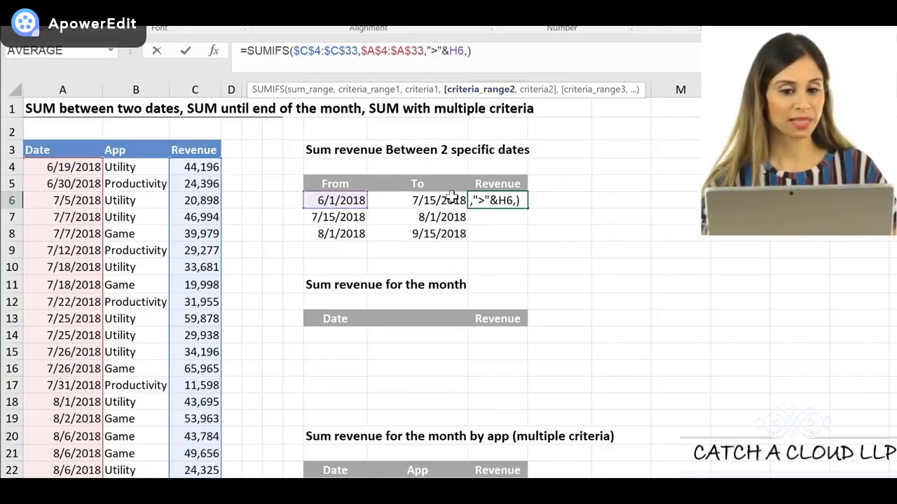
pyautogui.click(64, 168)
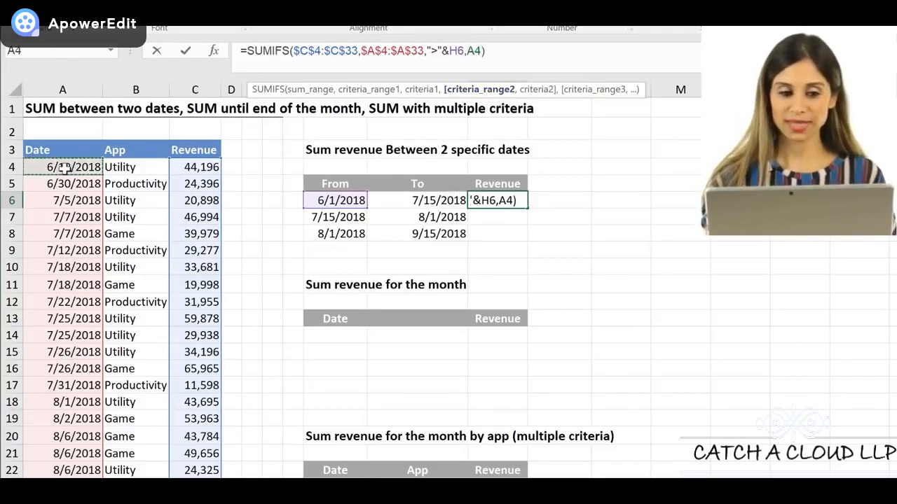
pyautogui.hotkey('ctrl', 'shift', 'Down')
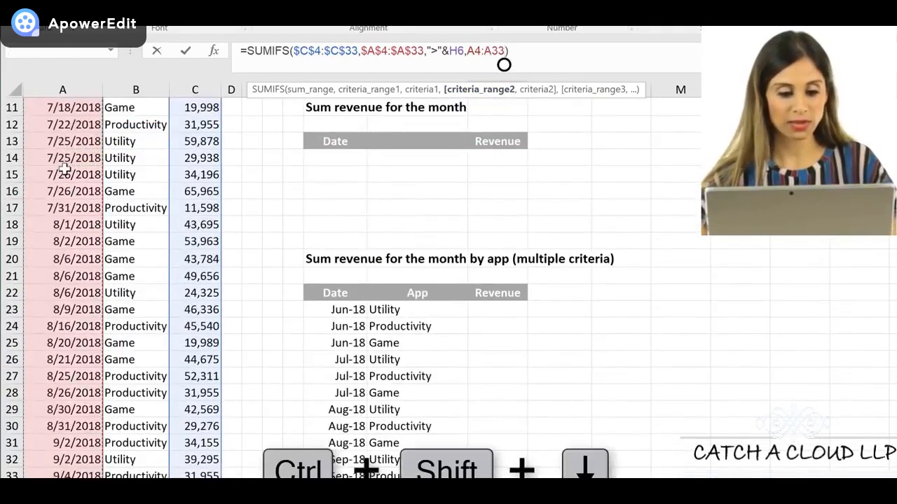
pyautogui.press('F4')
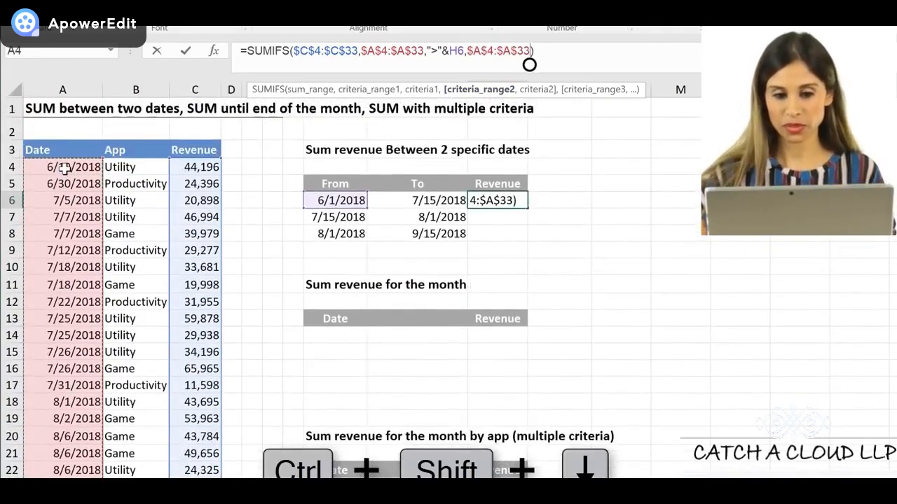
pyautogui.write(',')
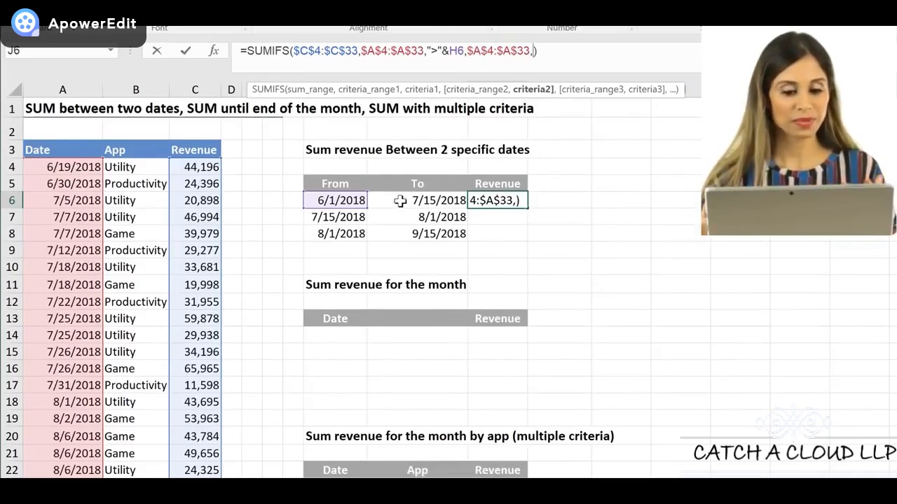
# Enter "<="&I6 as the second criterion to limit the J6 sum to the To date
pyautogui.write('"')
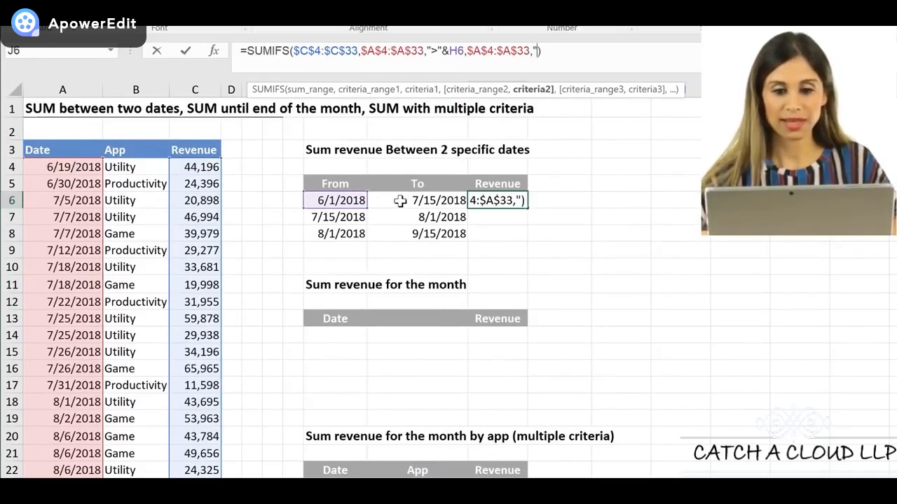
pyautogui.write('<')
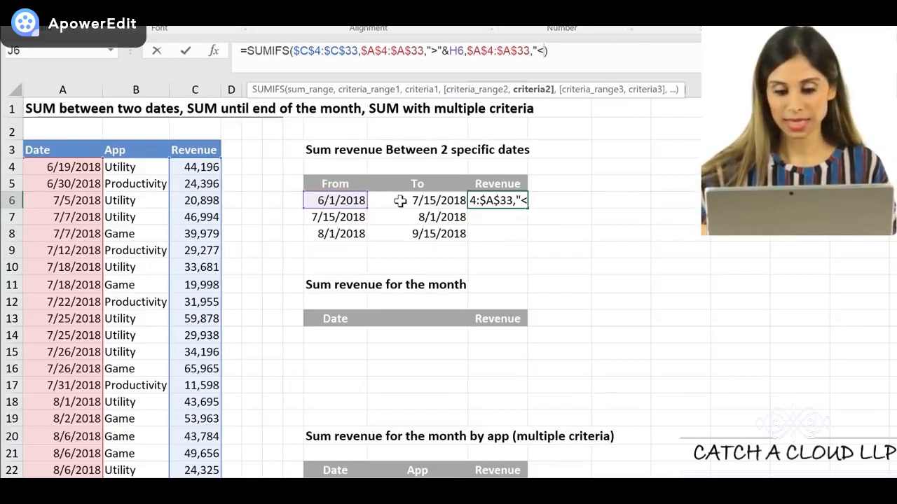
pyautogui.write('=')
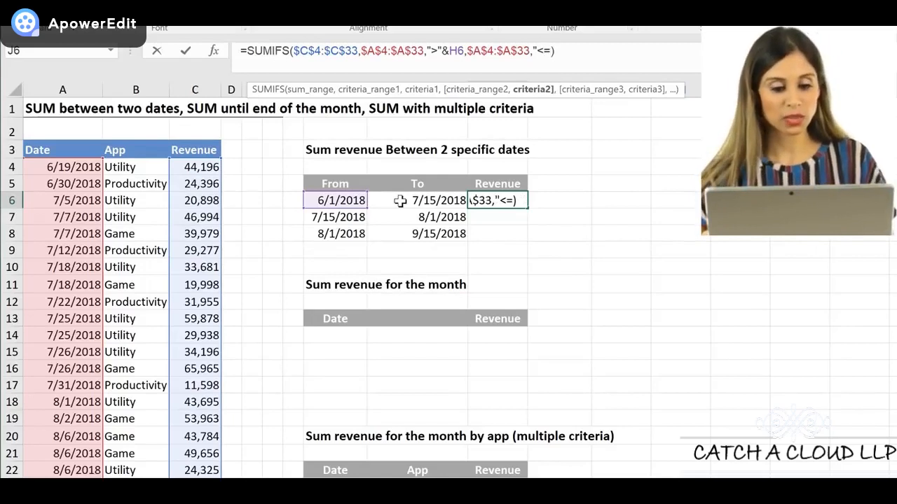
pyautogui.write('"&')
pyautogui.click(406, 200)
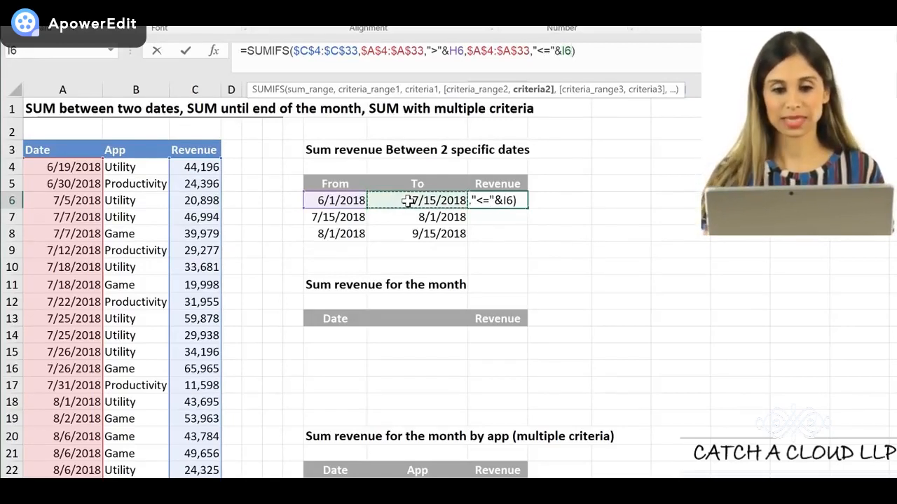
pyautogui.hotkey('ctrl', 'Return')
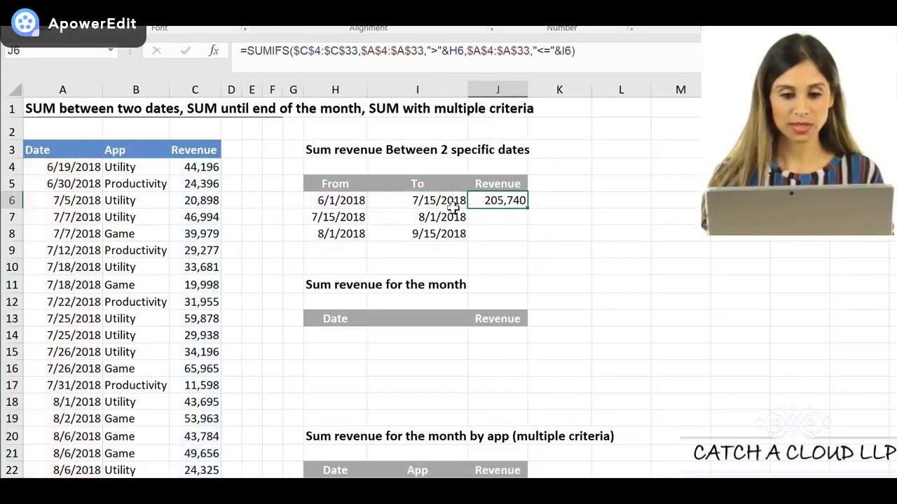
# Check the revenues in C4:C9 against the J6 result, and copy the J6 formula down to J8
pyautogui.moveTo(207, 168); pyautogui.dragTo(191, 251)
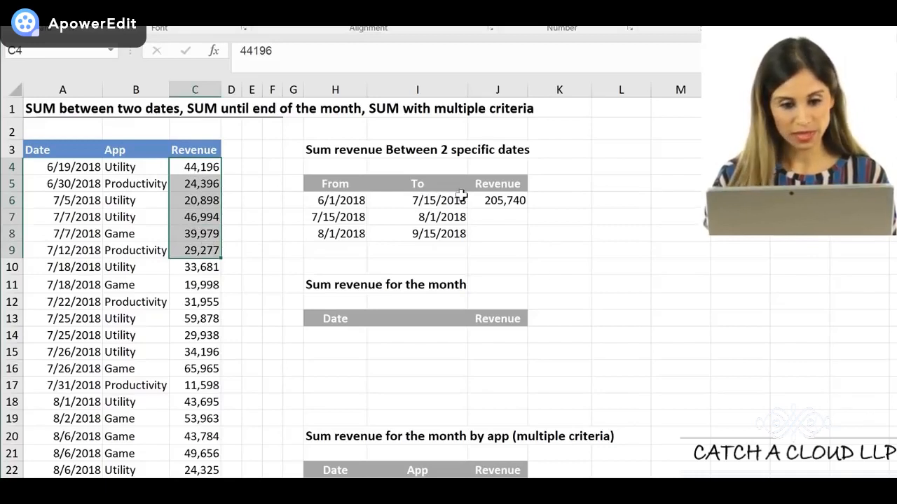
pyautogui.click(490, 201)
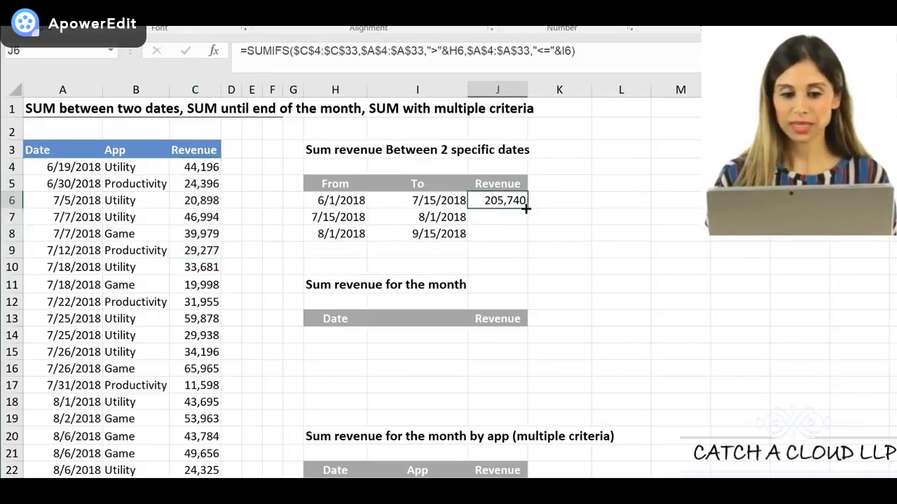
pyautogui.moveTo(525, 211); pyautogui.dragTo(522, 234)
pyautogui.click(496, 238)
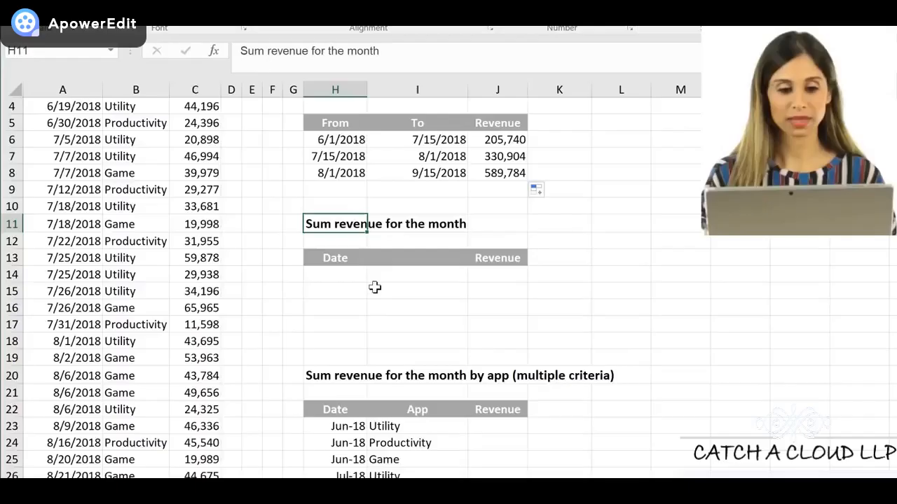
pyautogui.scroll(1, 372, 284)
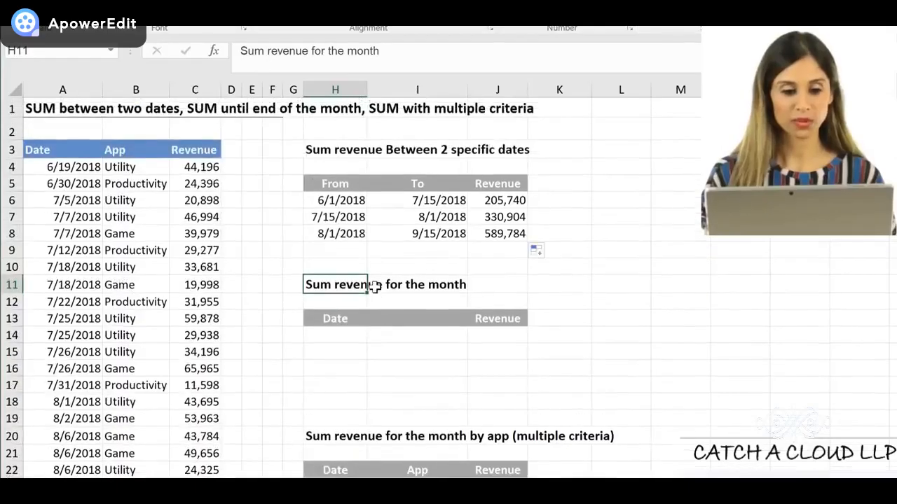
# Enter the date 6/1/2018 in H14 as the first month of the monthly revenue table
pyautogui.click(354, 341)
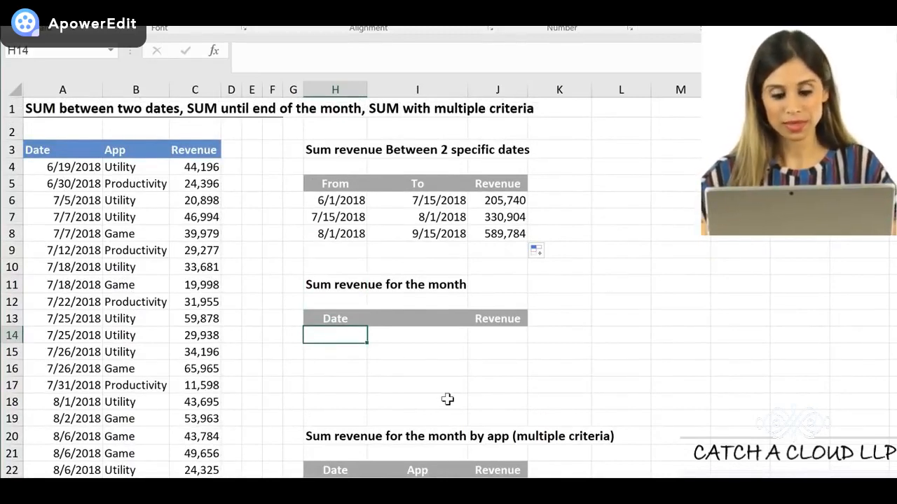
pyautogui.write('6/')
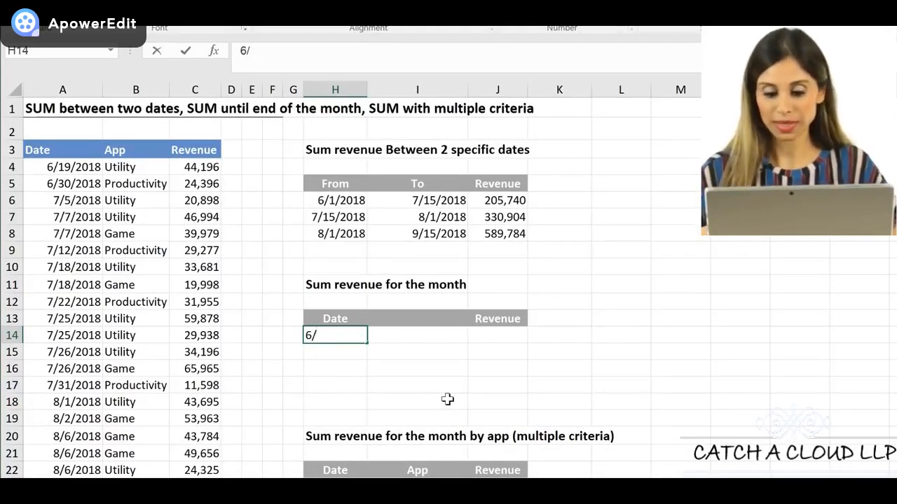
pyautogui.write('1')
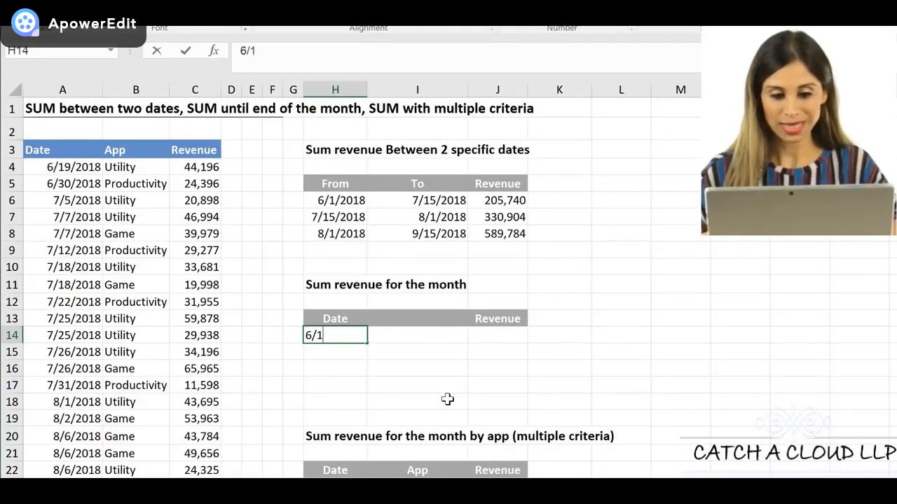
pyautogui.write('/')
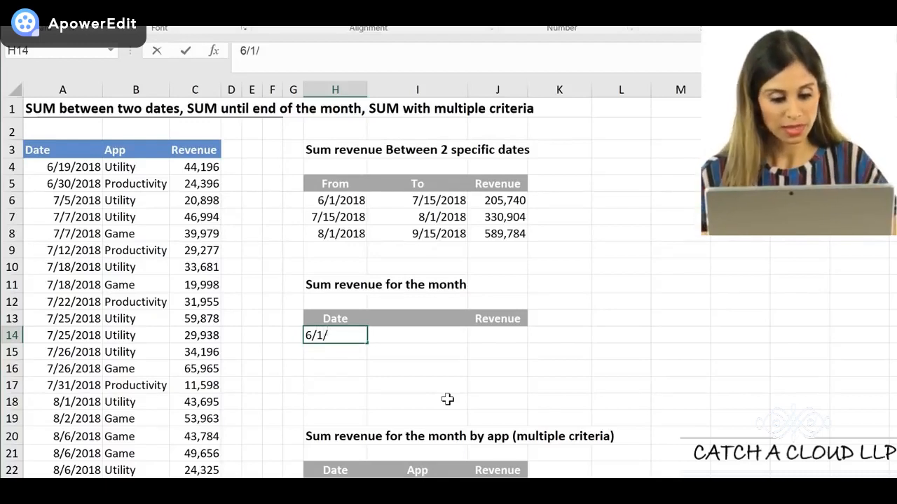
pyautogui.write('201')
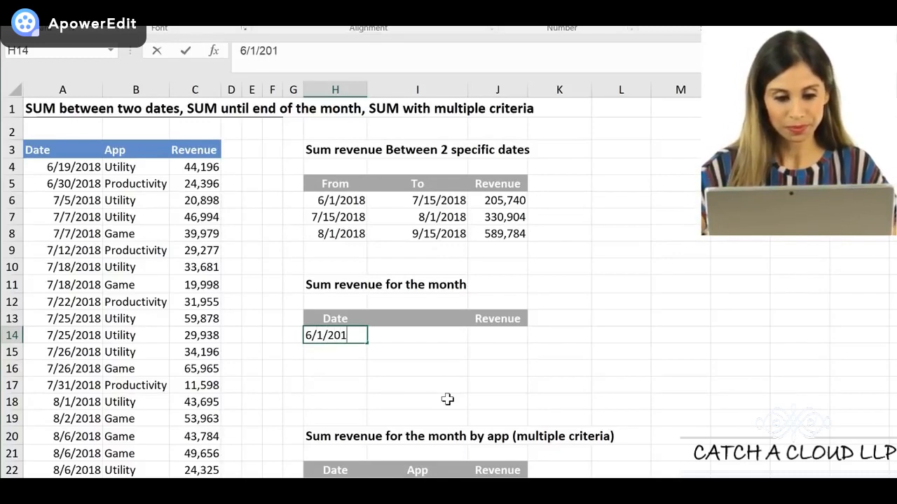
pyautogui.write('8')
pyautogui.hotkey('ctrl', 'Return')
# Fill the date in H14 down to H17 in one-month increments and check the filled dates
pyautogui.moveTo(366, 340); pyautogui.dragTo(370, 389)
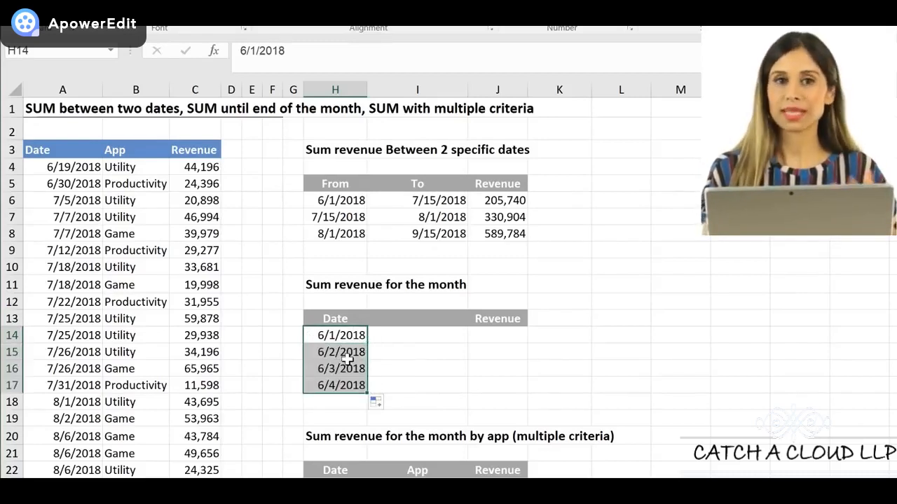
pyautogui.click(377, 405)
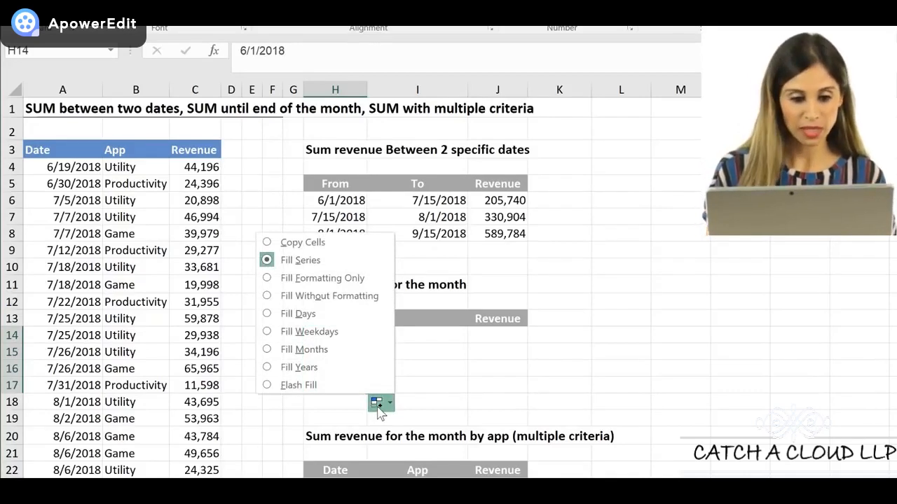
pyautogui.click(332, 355)
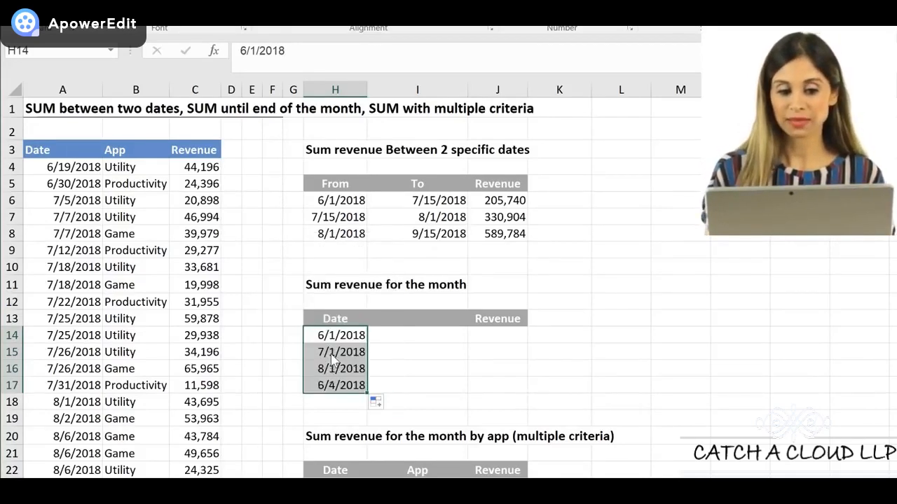
pyautogui.click(340, 358)
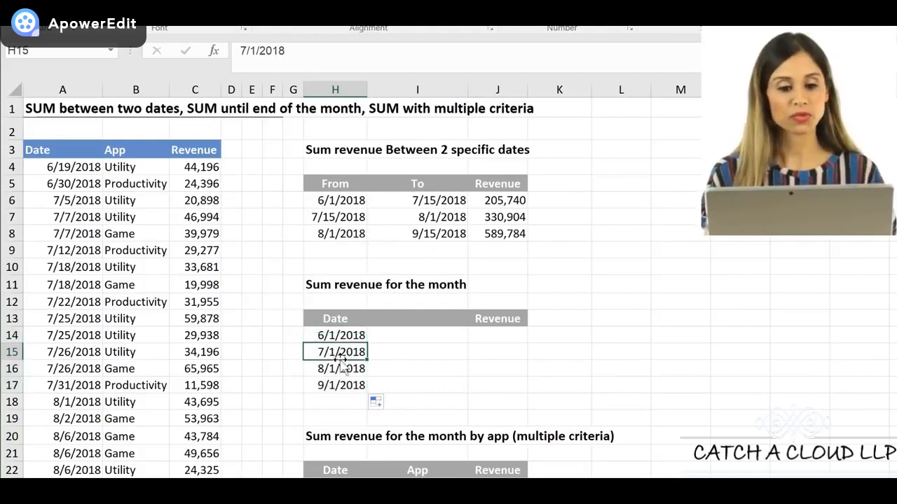
pyautogui.click(344, 370)
pyautogui.click(352, 387)
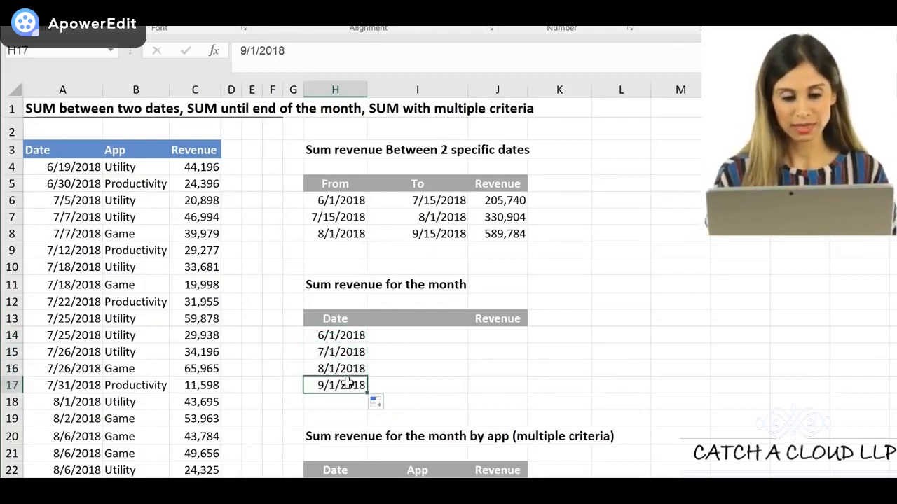
pyautogui.click(353, 337)
# Format the dates in H14:H17 with the Mar-12 date type to show only month and year
pyautogui.moveTo(352, 339); pyautogui.dragTo(347, 382)
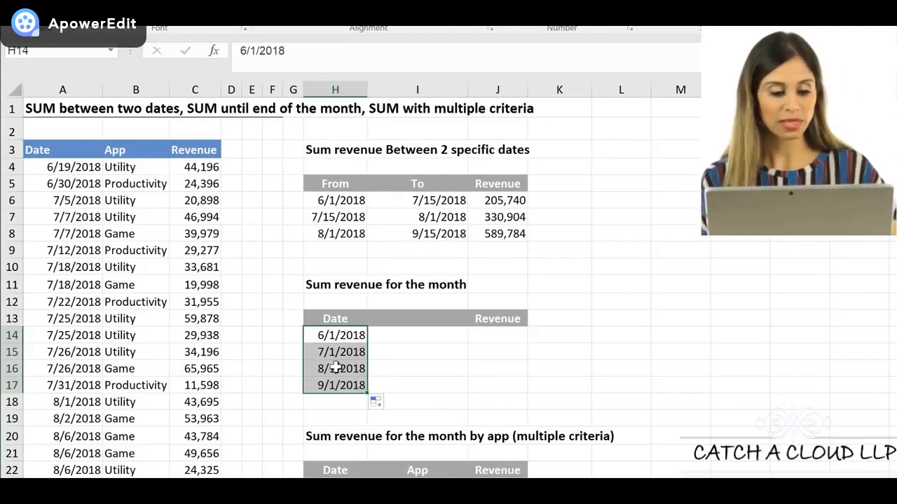
pyautogui.hotkey('ctrl', '1')
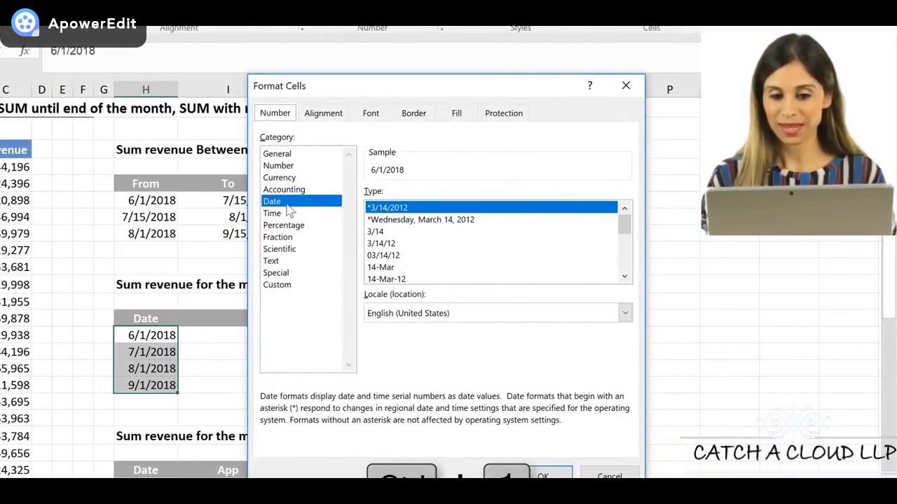
pyautogui.moveTo(624, 226); pyautogui.dragTo(625, 242)
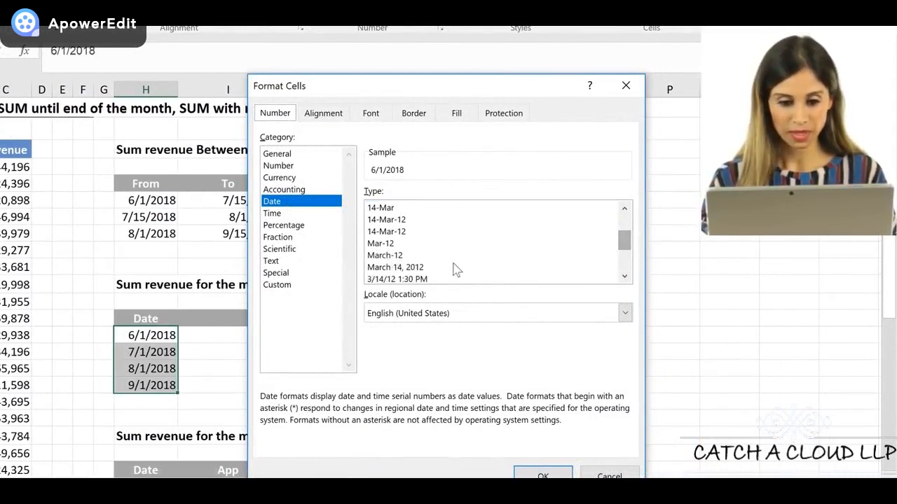
pyautogui.click(384, 247)
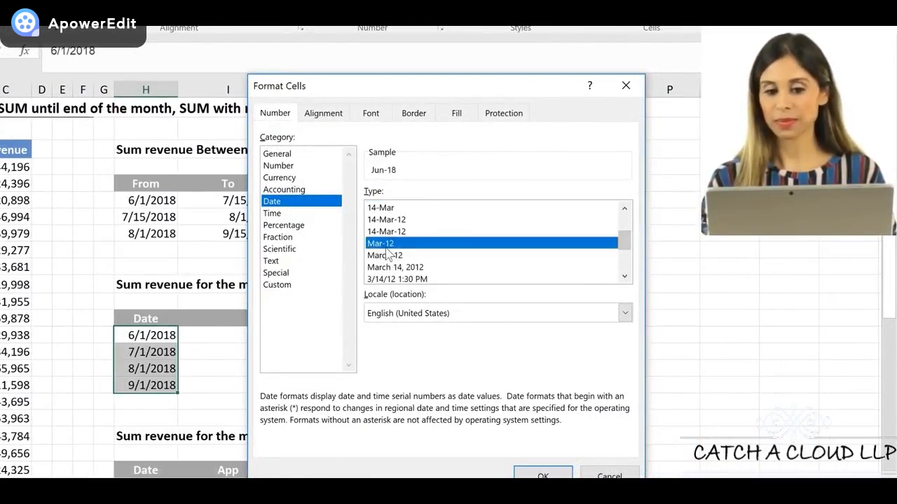
pyautogui.click(539, 474)
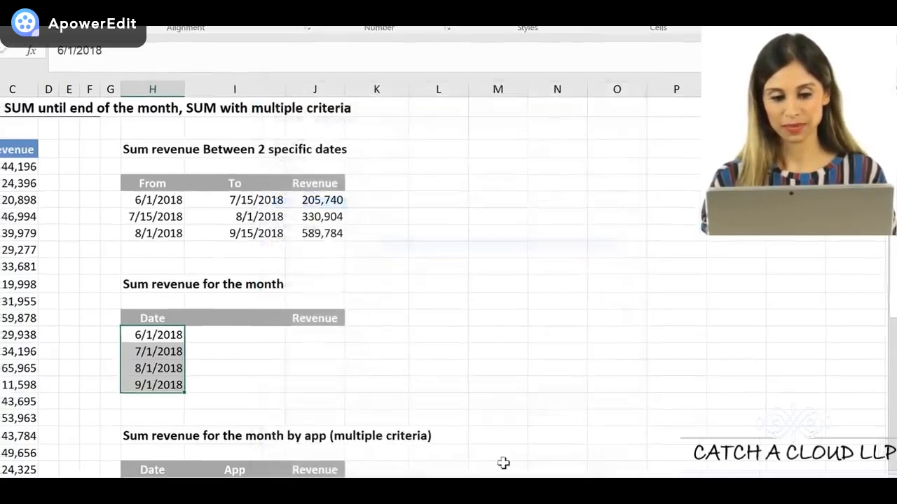
pyautogui.click(396, 329)
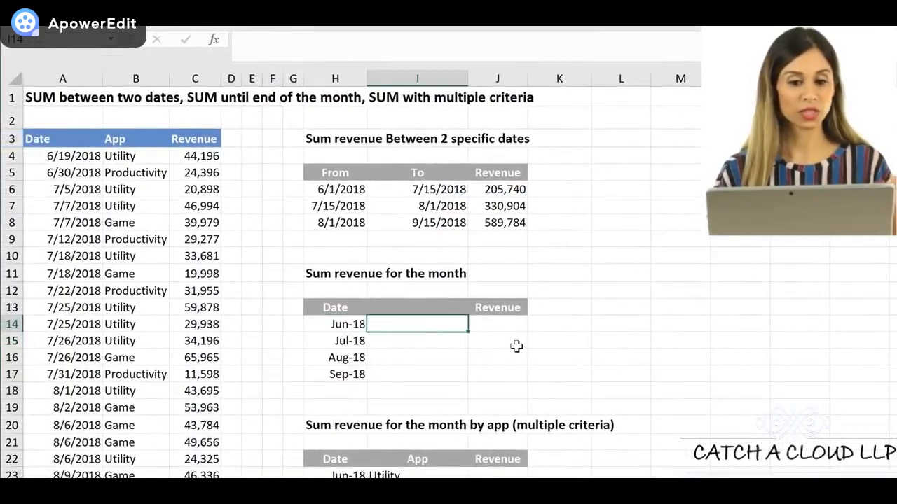
# Check the underlying date in H14 and compare it with the To date in I6
pyautogui.click(506, 328)
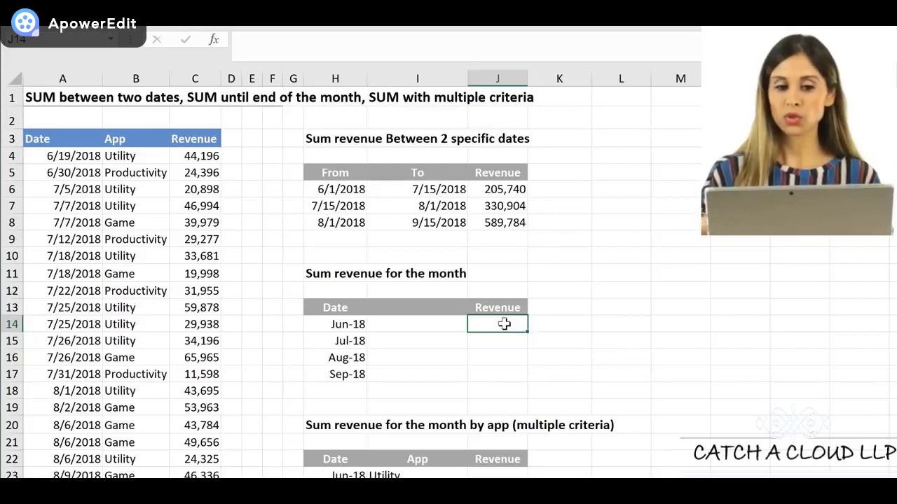
pyautogui.click(317, 324)
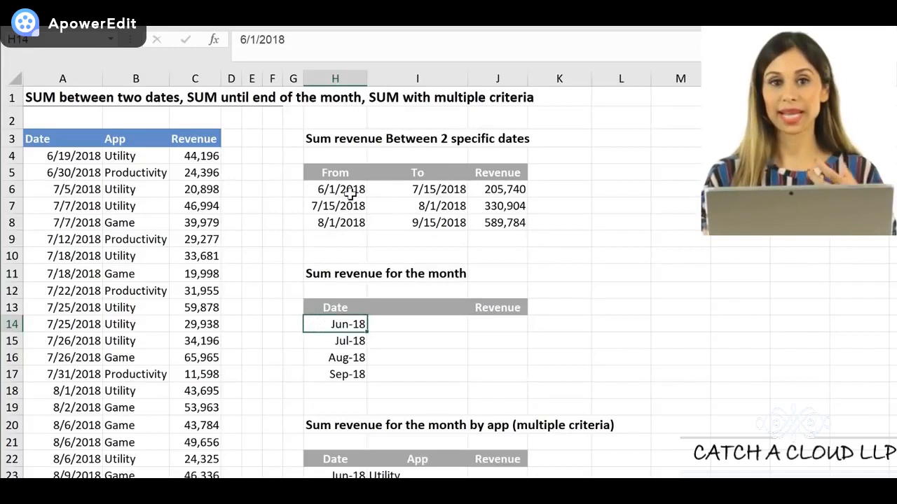
pyautogui.click(416, 192)
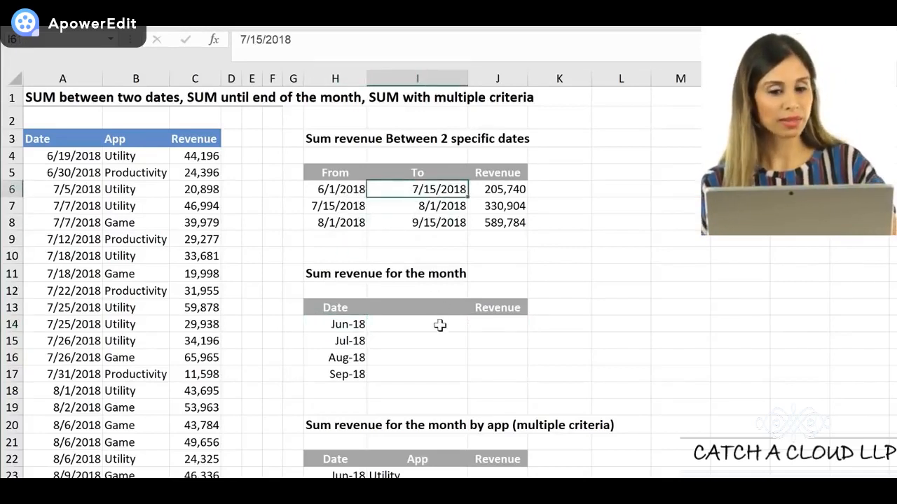
# Enter =EOMONTH(H14,0) in K14 to calculate the last day of the month
pyautogui.click(538, 325)
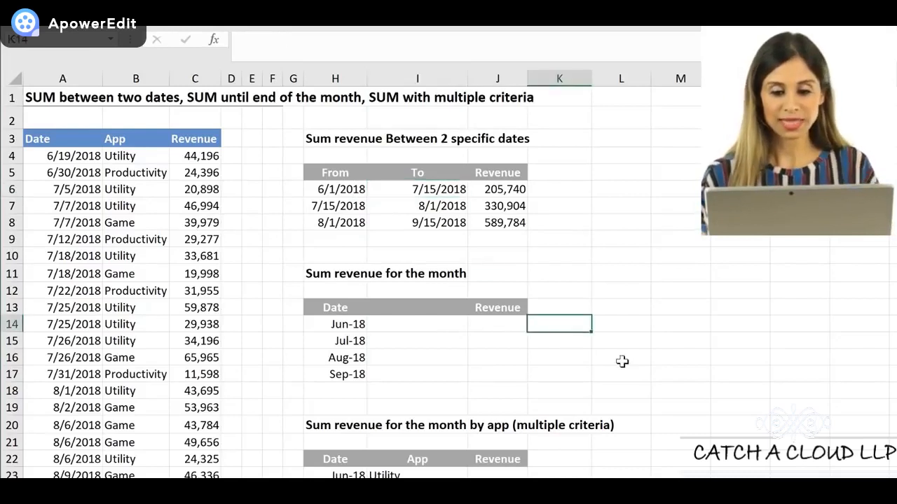
pyautogui.write('=eo')
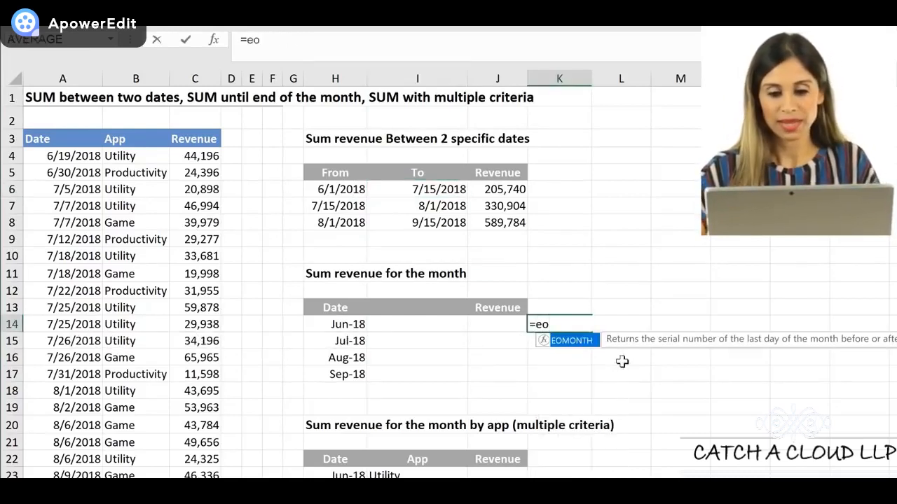
pyautogui.press('Tab')
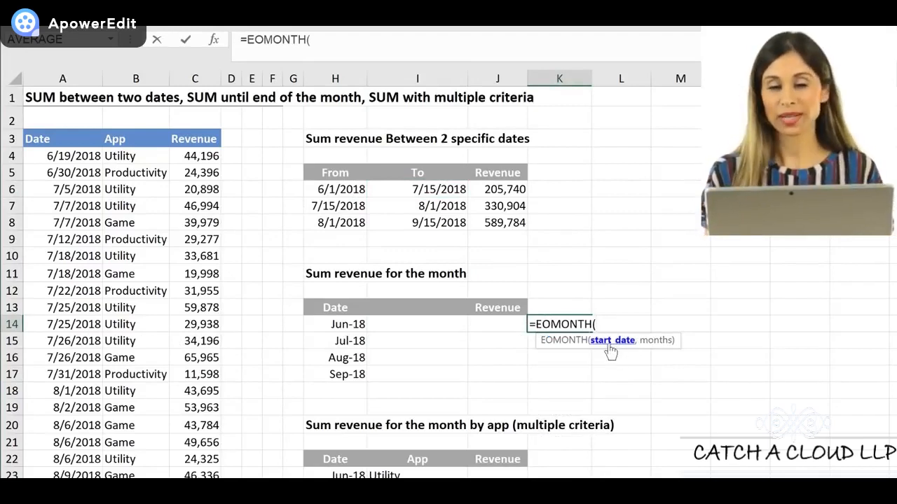
pyautogui.click(336, 325)
pyautogui.write(',')
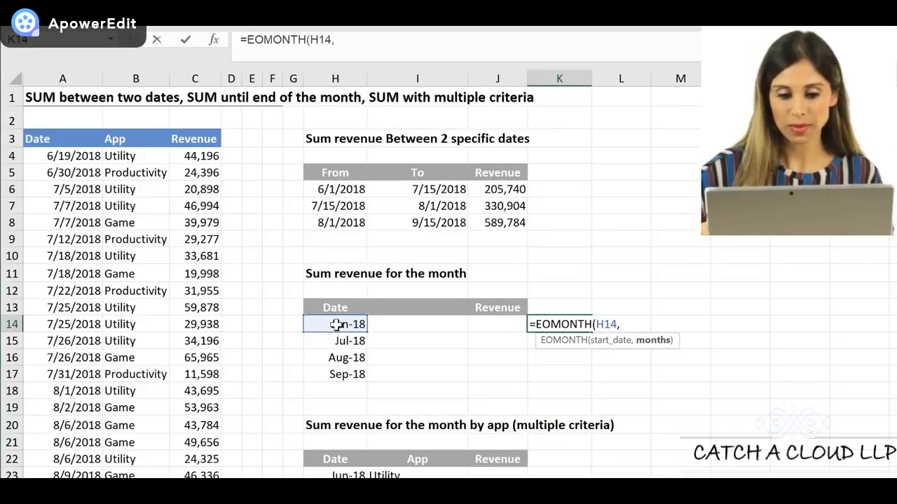
pyautogui.write(')')
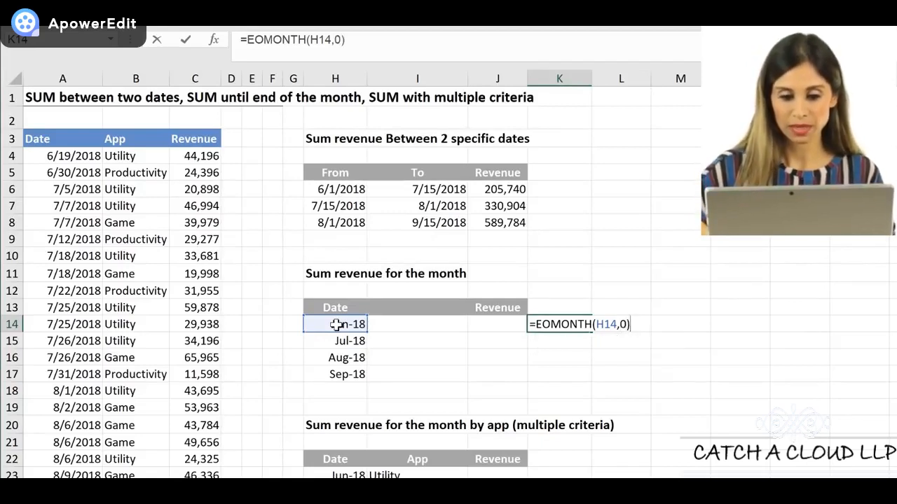
pyautogui.hotkey('ctrl', 'Return')
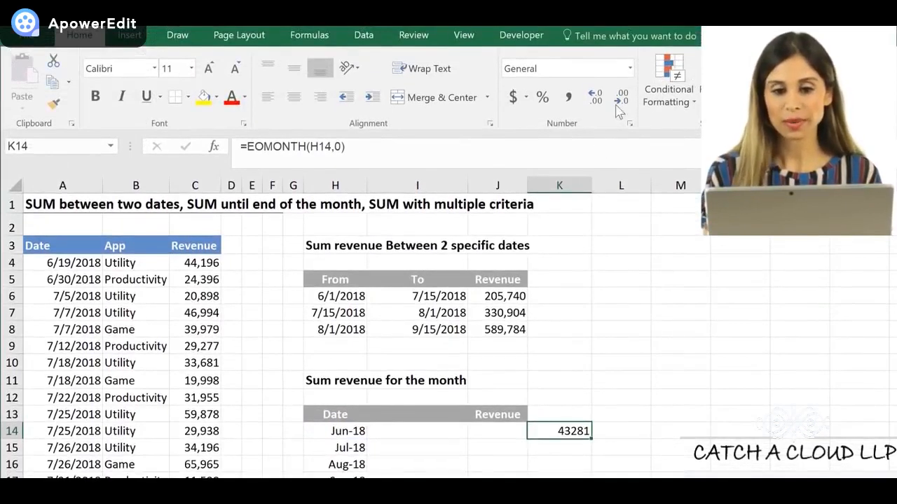
# Format K14 as Short Date, copy its formula down to K17, and check the copied cells
pyautogui.click(630, 68)
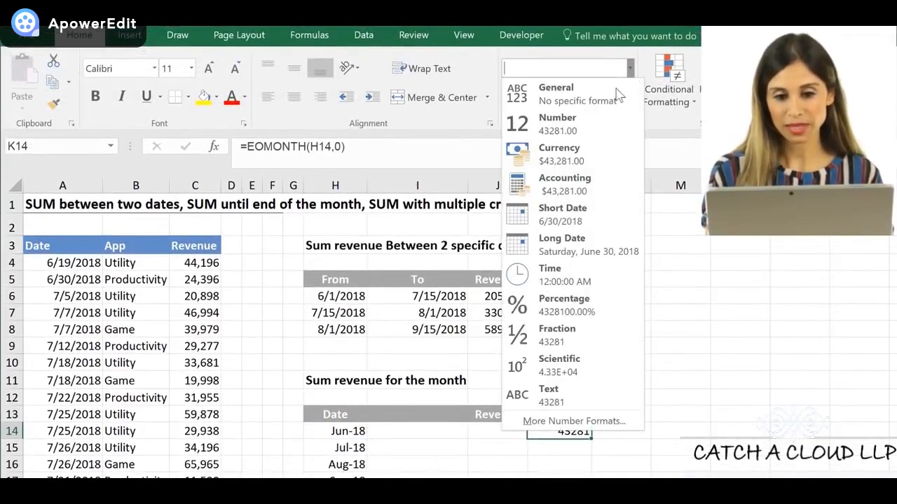
pyautogui.click(594, 211)
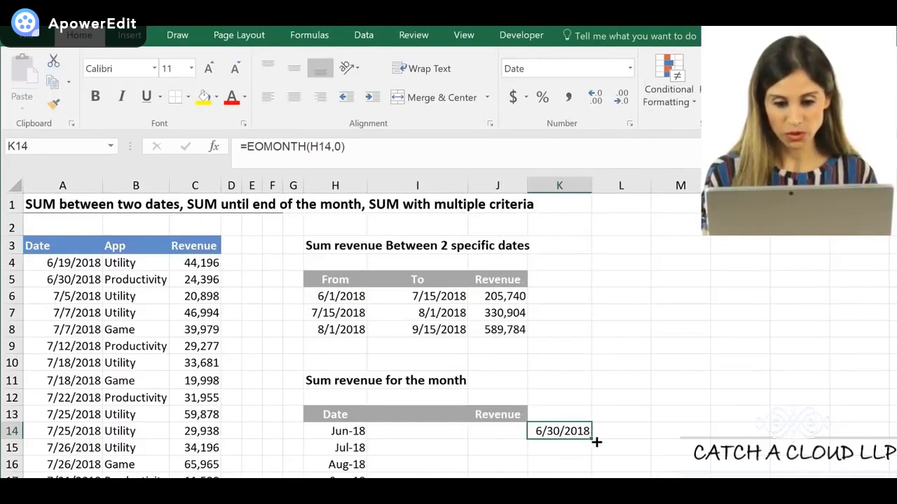
pyautogui.moveTo(592, 440); pyautogui.dragTo(593, 480)
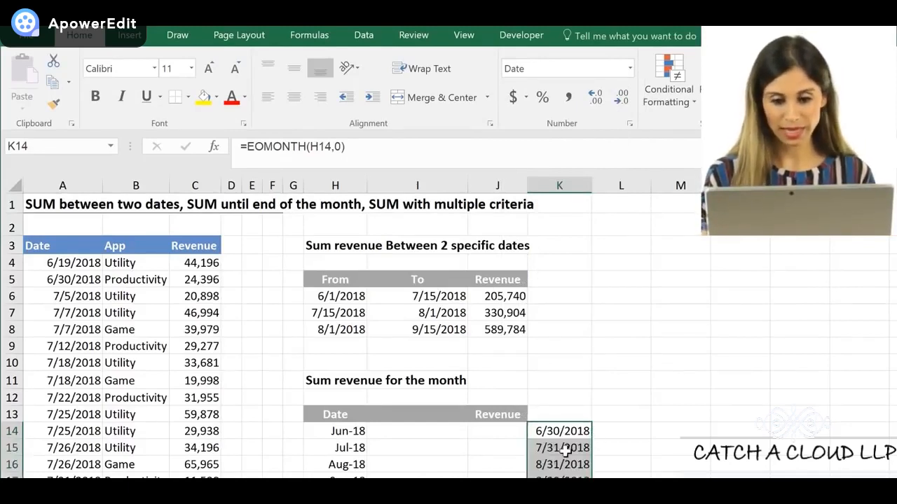
pyautogui.click(555, 452)
pyautogui.click(557, 465)
pyautogui.click(557, 476)
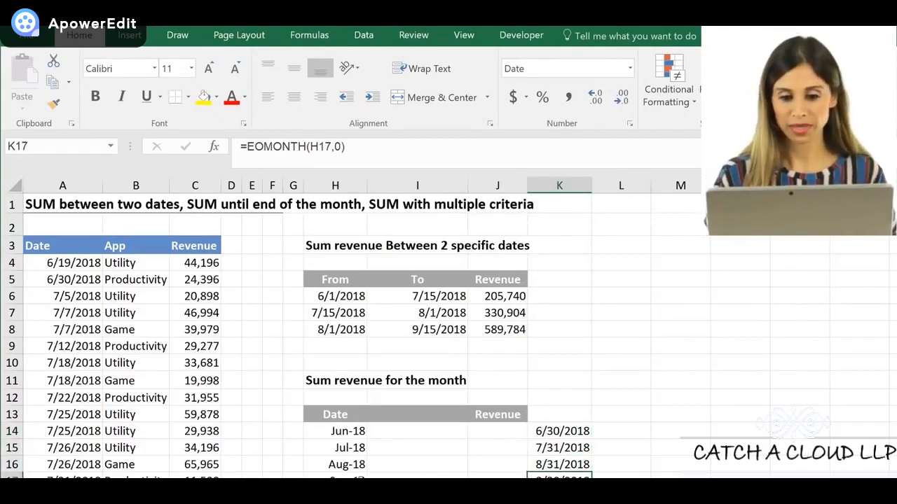
# Start a SUMIFS formula in J14 with $C$4:$C$33 as the sum range
pyautogui.click(493, 434)
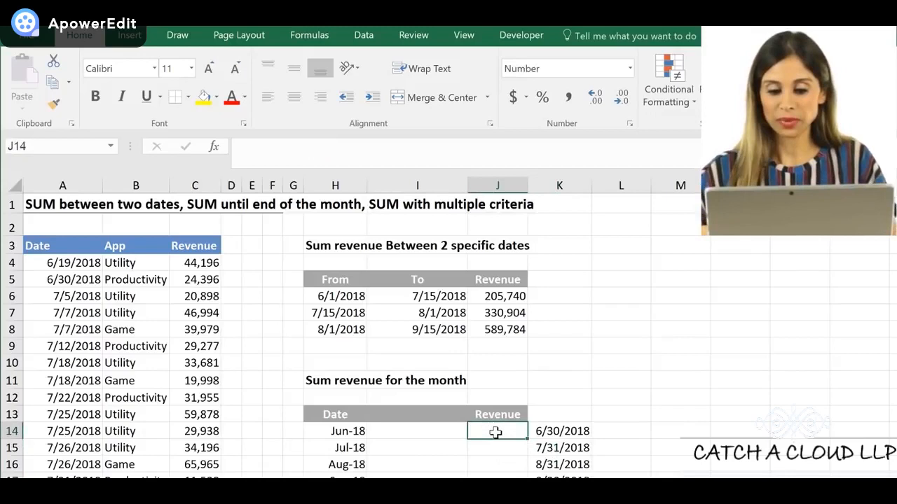
pyautogui.write('=sumifs(')
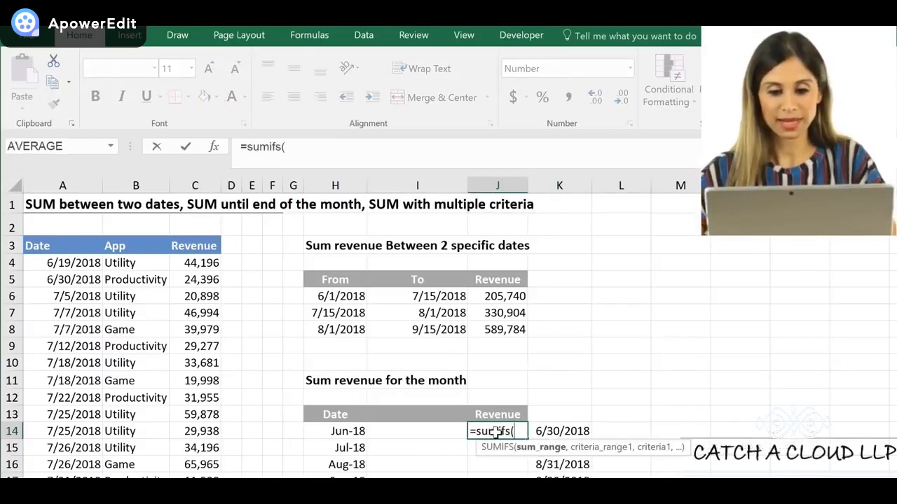
pyautogui.click(204, 265)
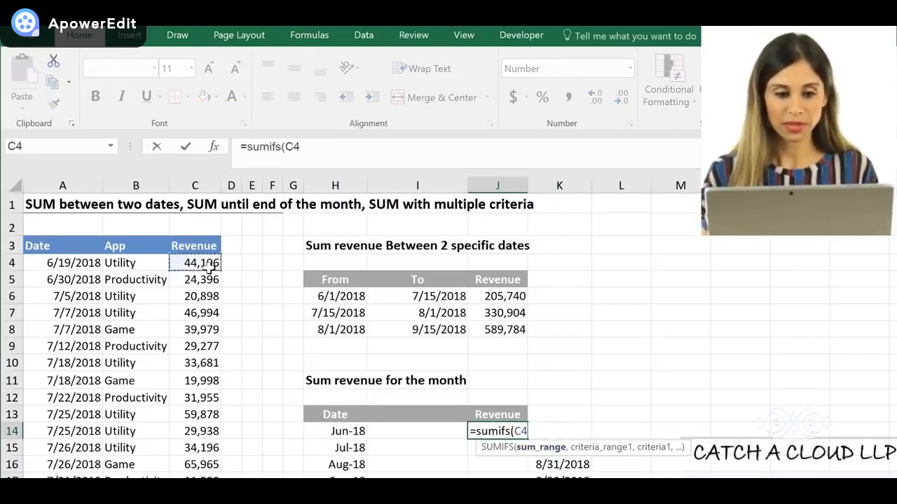
pyautogui.hotkey('ctrl', 'shift', 'Down')
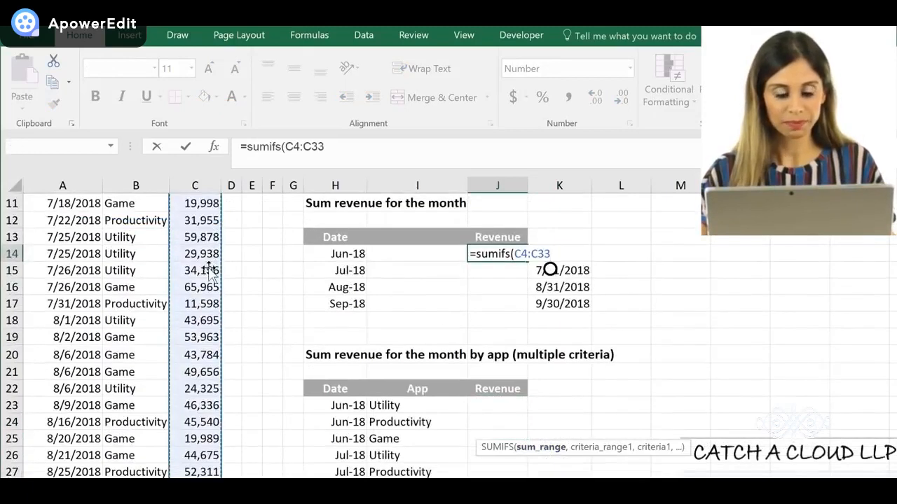
pyautogui.press('F4')
pyautogui.write(',')
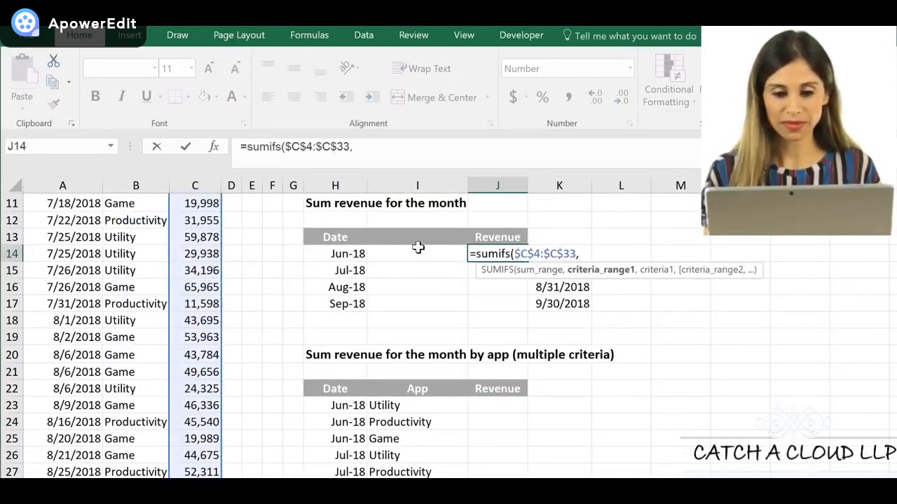
# Add $A$4:$A$33 as the first criteria range in the J14 formula, with ">="&H14 as its criterion
pyautogui.click(55, 254)
pyautogui.scroll(4, 56, 258)
pyautogui.click(59, 262)
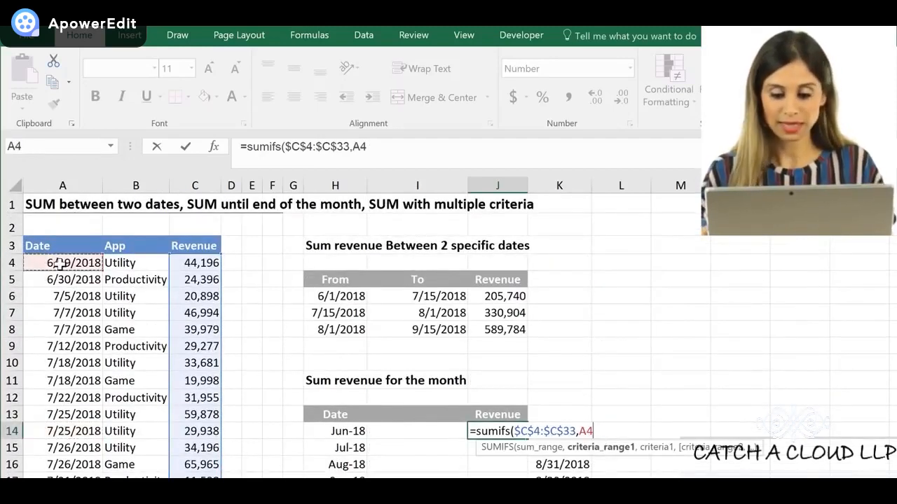
pyautogui.hotkey('ctrl', 'shift', 'Down')
pyautogui.press('F4')
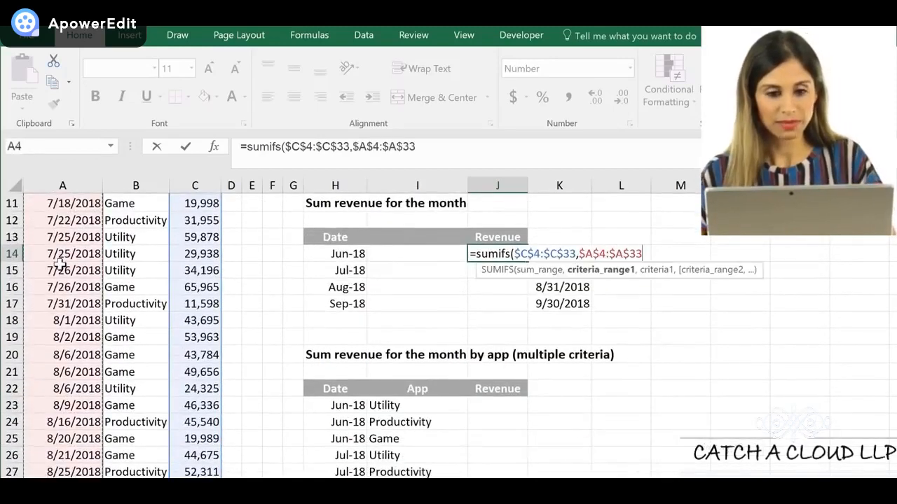
pyautogui.write(',">')
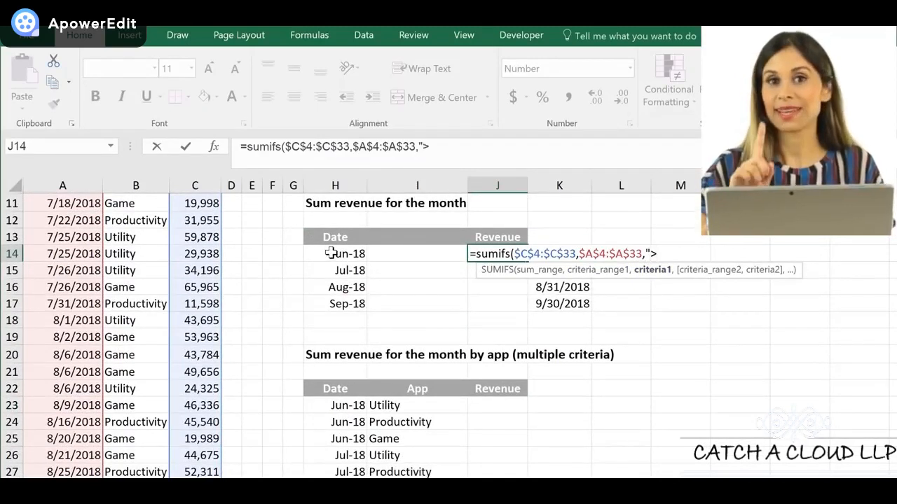
pyautogui.write('="&')
pyautogui.click(359, 255)
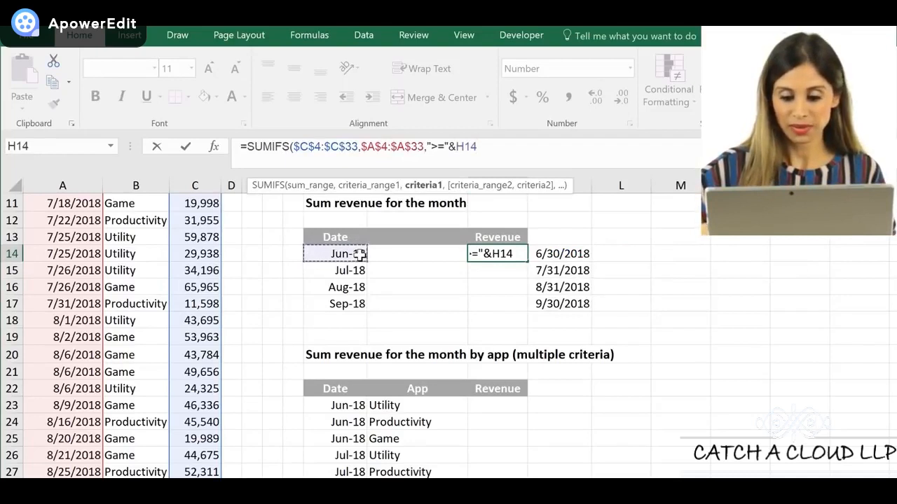
pyautogui.write(',')
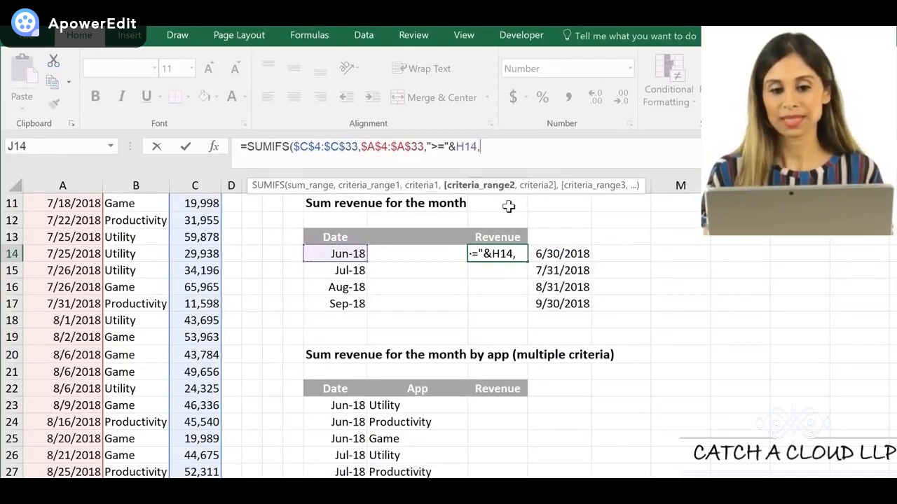
# Add the dates $A$4:$A$33 as the second criteria range of the SUMIFS formula
pyautogui.click(70, 303)
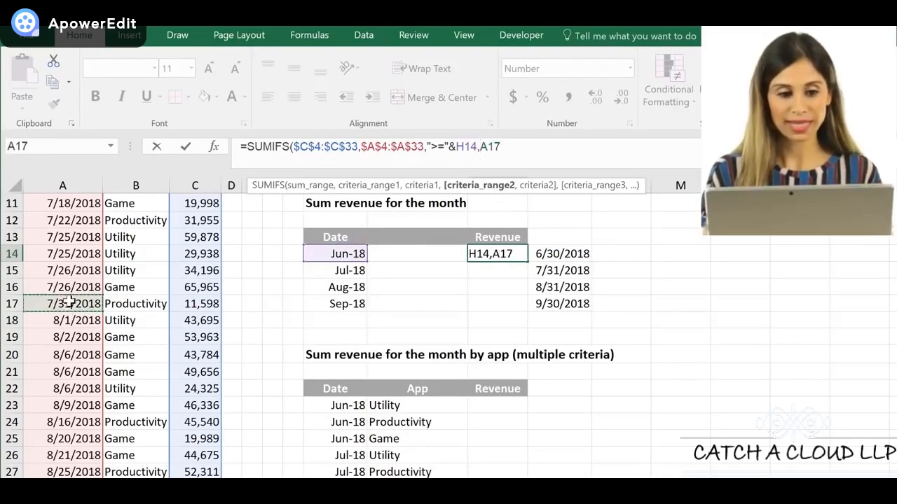
pyautogui.click(71, 271)
pyautogui.hotkey('ctrl', 'Up')
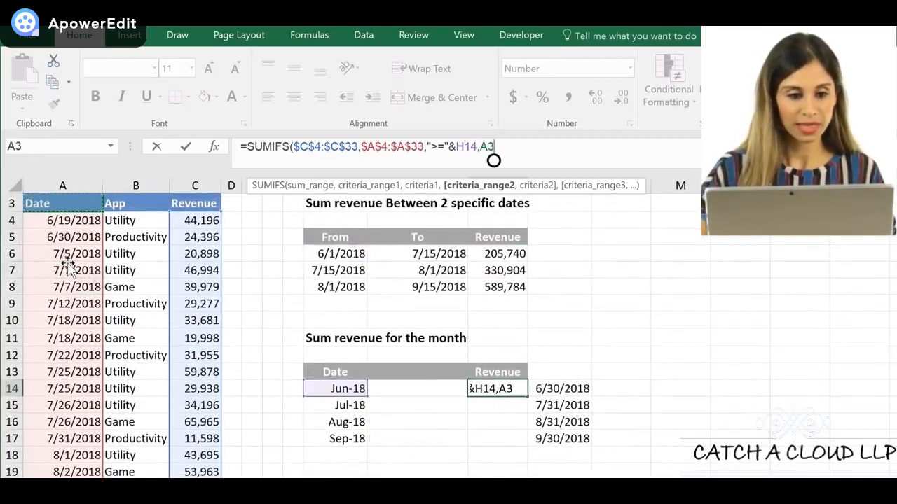
pyautogui.click(73, 220)
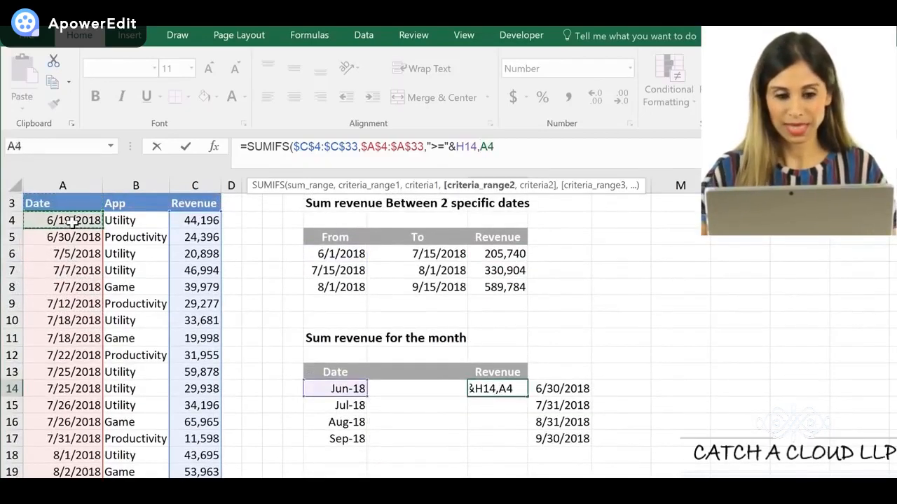
pyautogui.hotkey('ctrl', 'shift', 'Down')
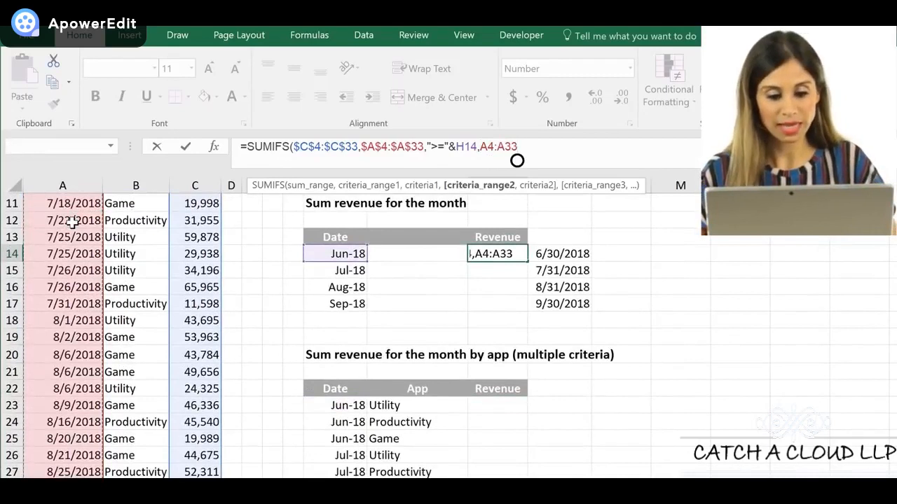
pyautogui.press('F4')
pyautogui.write(',')
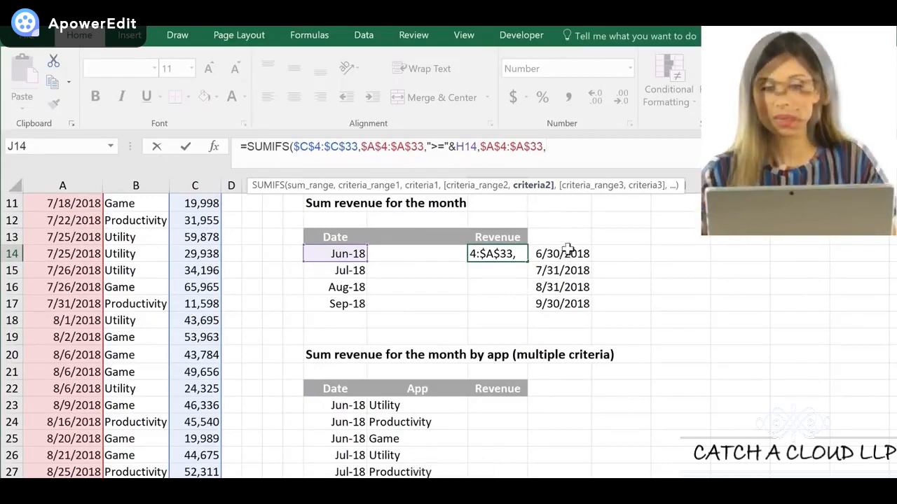
# Use EOMONTH(H14,0) as the second criterion and enter the completed SUMIFS formula in J14
pyautogui.write('eo')
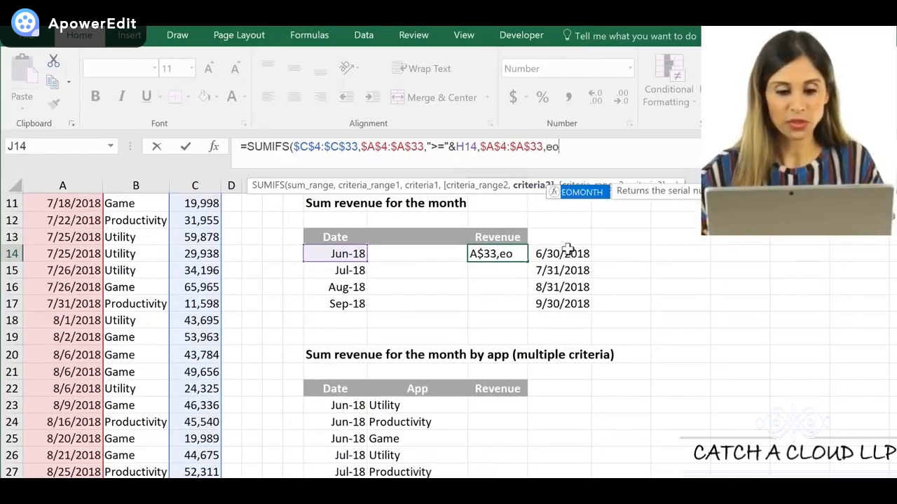
pyautogui.press('Tab')
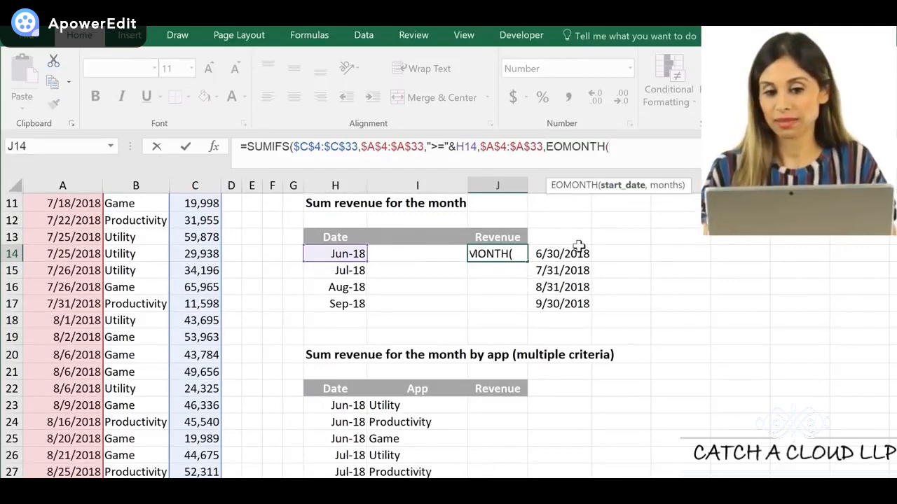
pyautogui.click(346, 257)
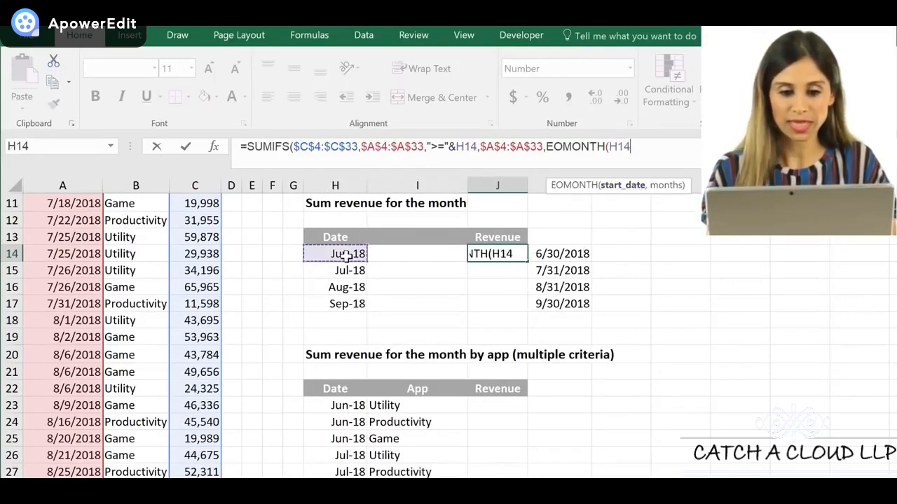
pyautogui.write(',0')
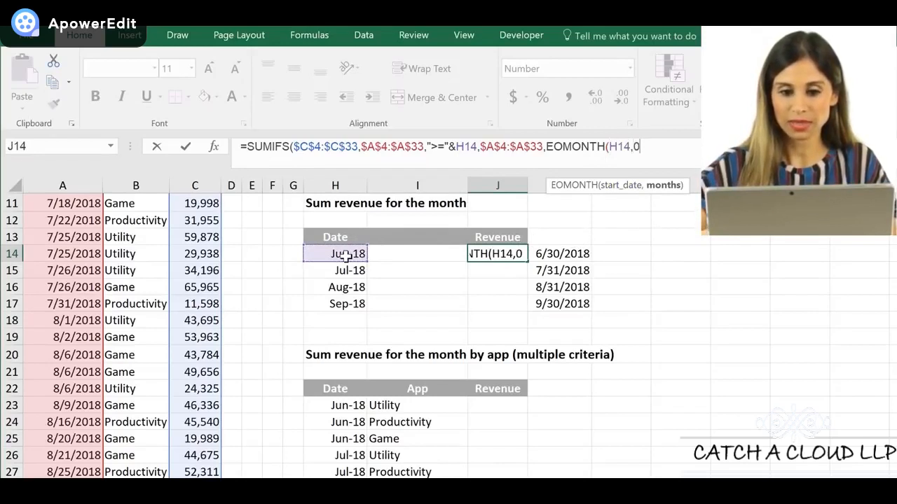
pyautogui.write('))')
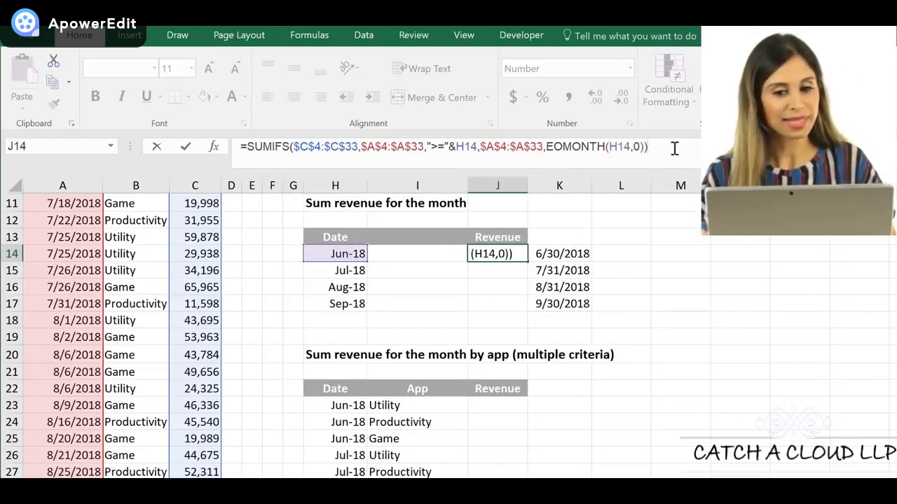
pyautogui.hotkey('ctrl', 'Return')
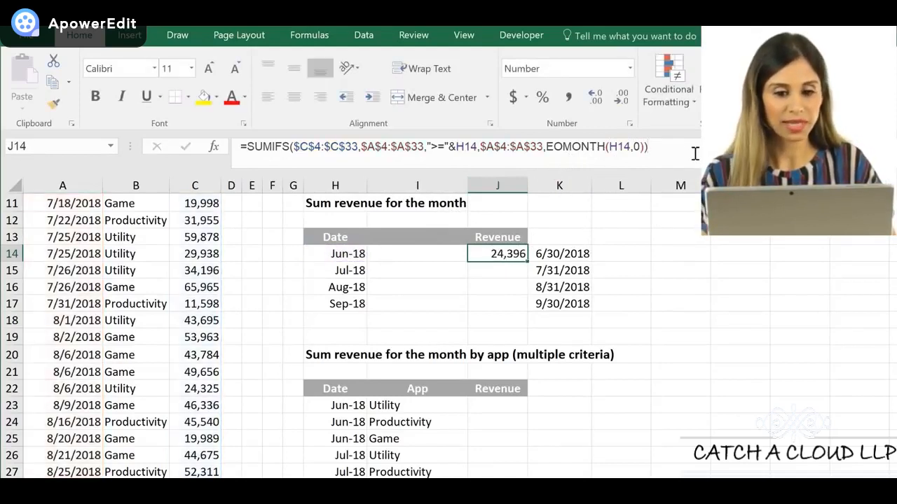
# Edit the J14 formula to insert "<="& directly after the second $A$4:$A$33 range
pyautogui.click(548, 150)
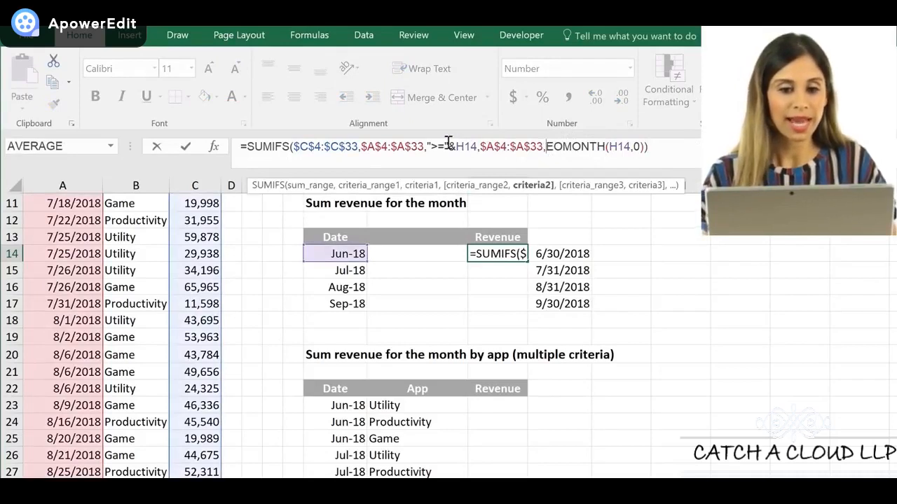
pyautogui.moveTo(431, 147); pyautogui.dragTo(449, 147)
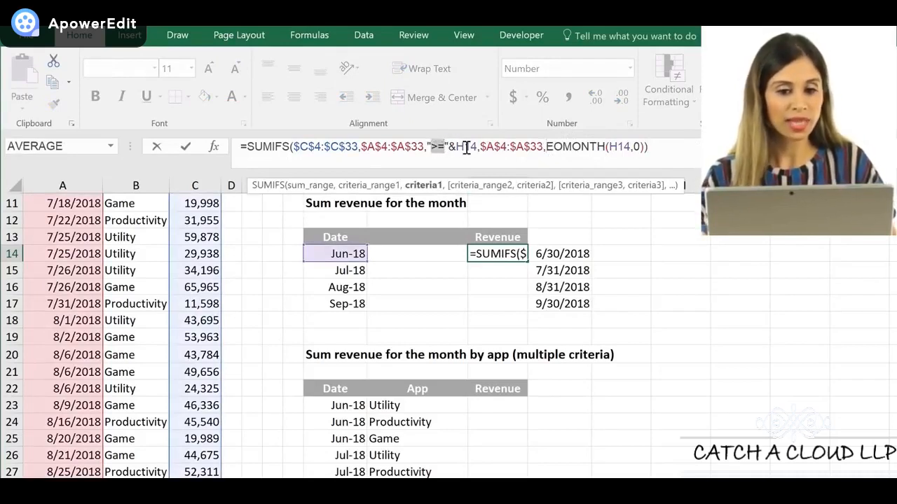
pyautogui.moveTo(544, 147); pyautogui.dragTo(641, 146)
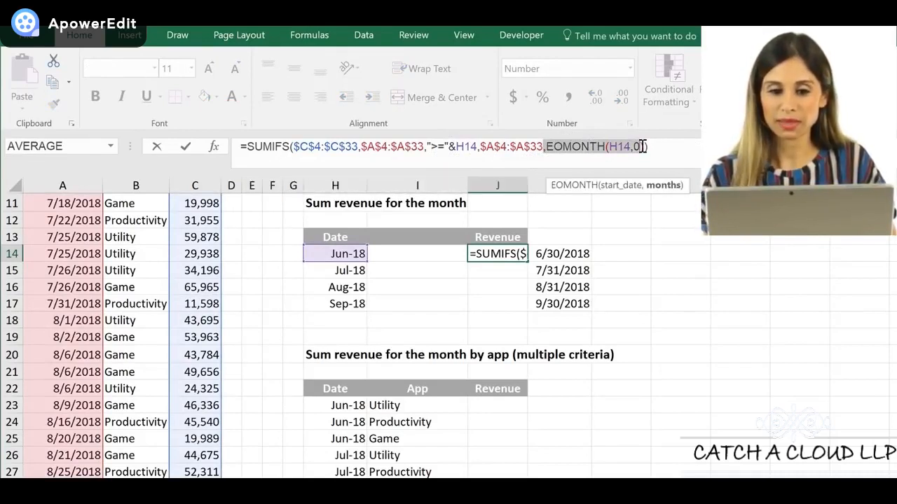
pyautogui.click(542, 147)
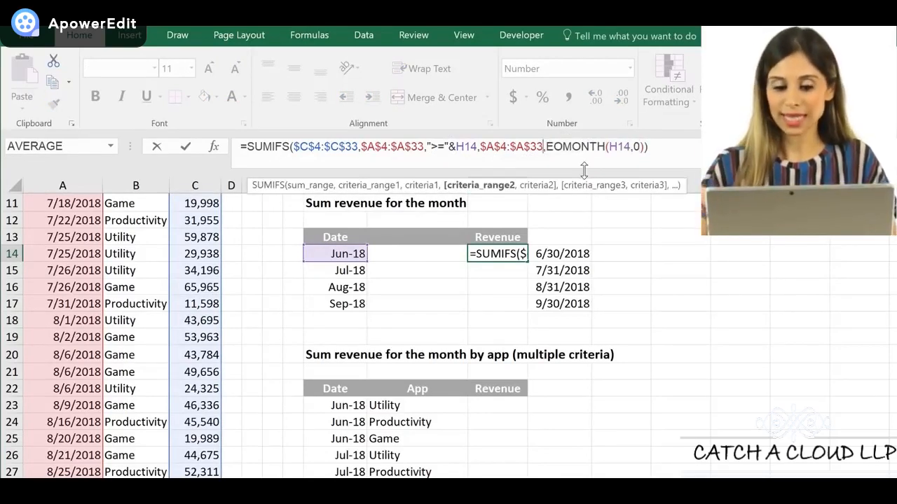
pyautogui.write('"<')
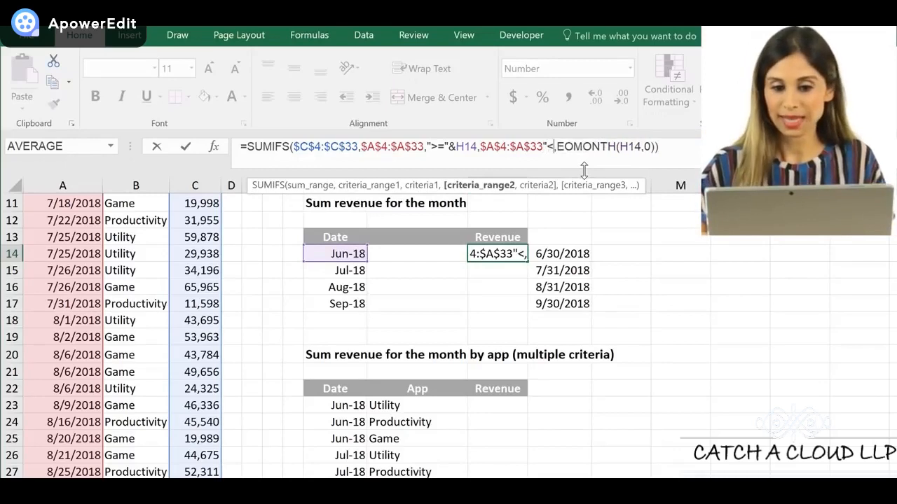
pyautogui.write('="')
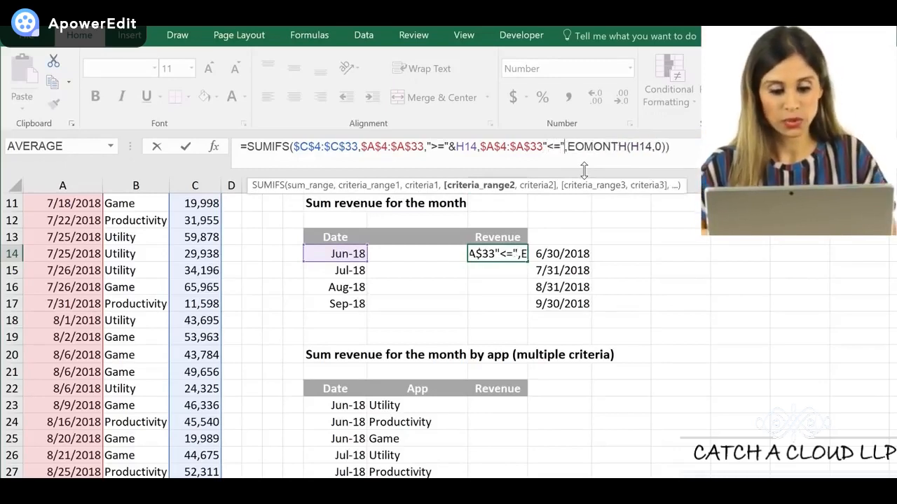
pyautogui.write('&')
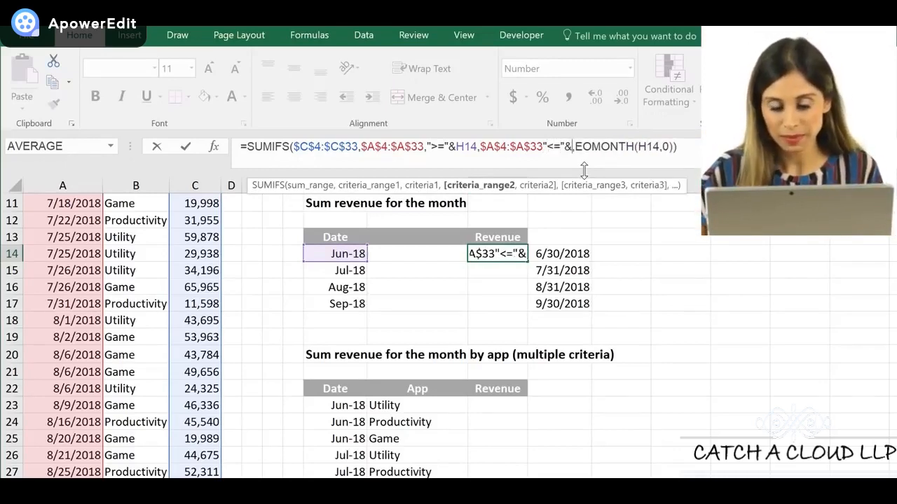
# Move the comma in front of "<=" so the second criterion reads "<="&EOMONTH(H14,0), and enter the formula
pyautogui.press('Right')
pyautogui.press('BackSpace')
pyautogui.press('Left')
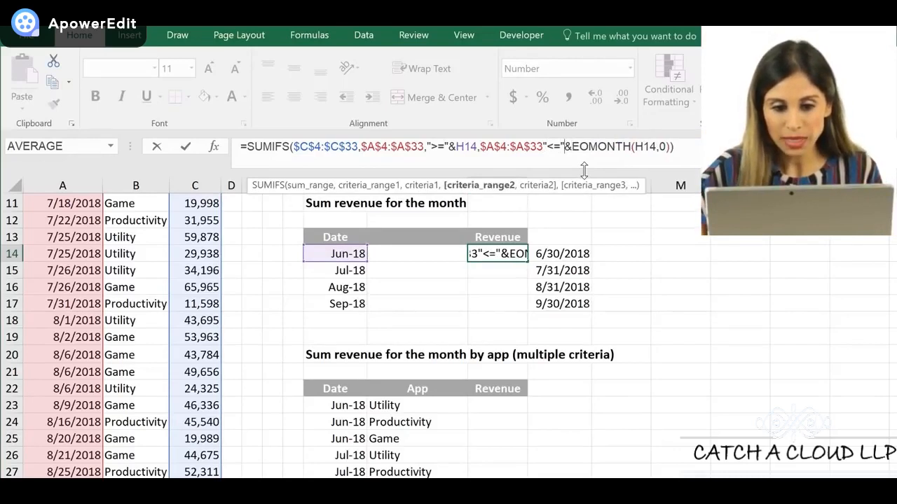
pyautogui.press('Left')
pyautogui.press('Right')
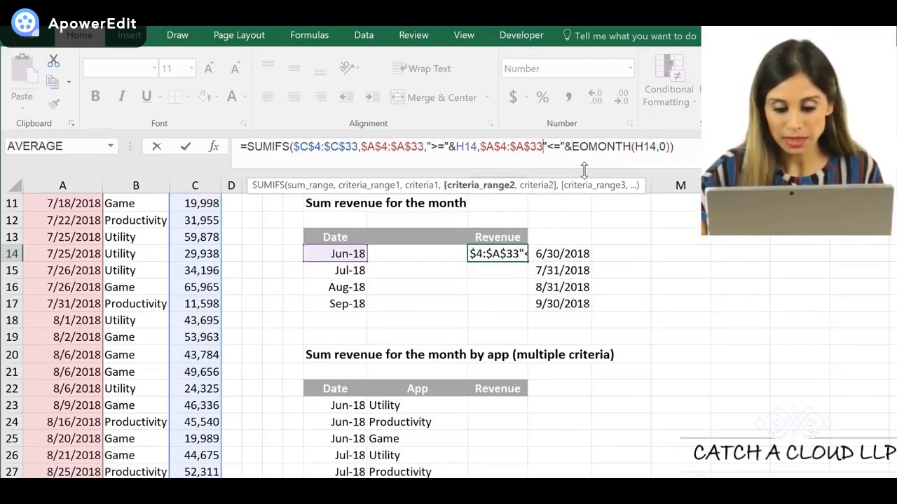
pyautogui.write(',')
pyautogui.hotkey('ctrl', 'Return')
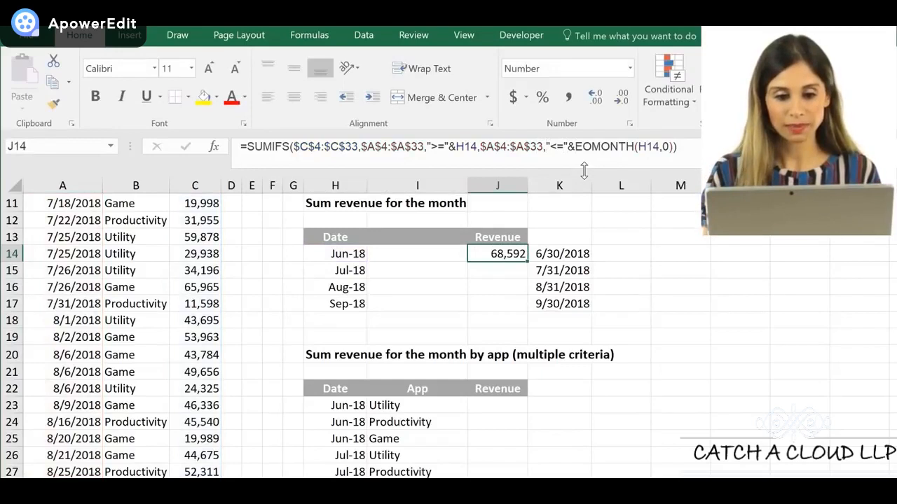
# Copy the J14 formula down to J17 and check the September total against the revenue in C31:C33
pyautogui.doubleClick(526, 262)
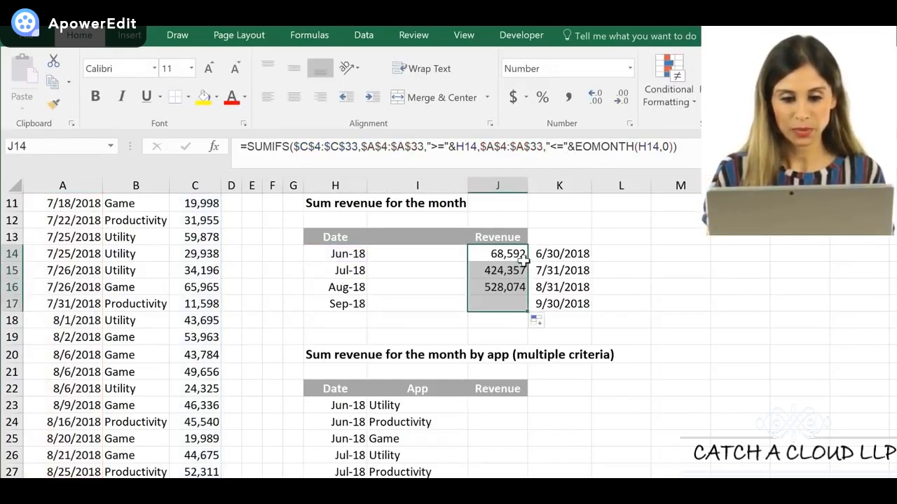
pyautogui.click(489, 305)
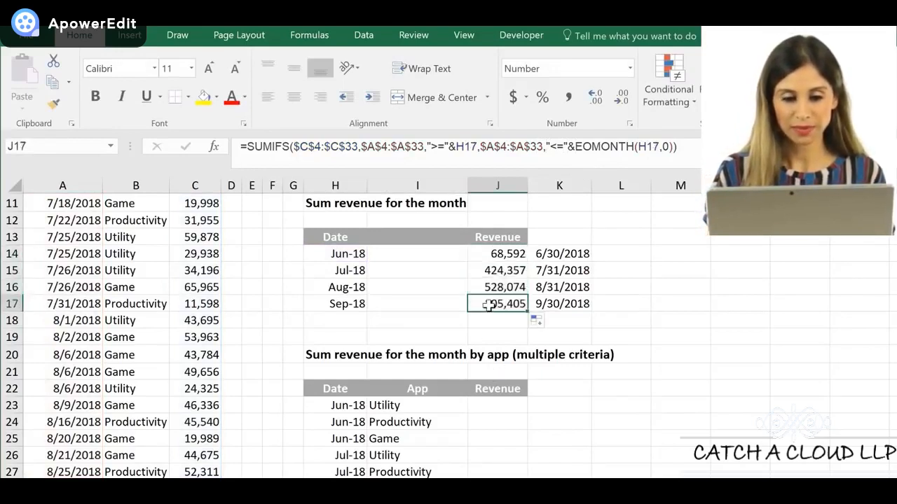
pyautogui.click(341, 304)
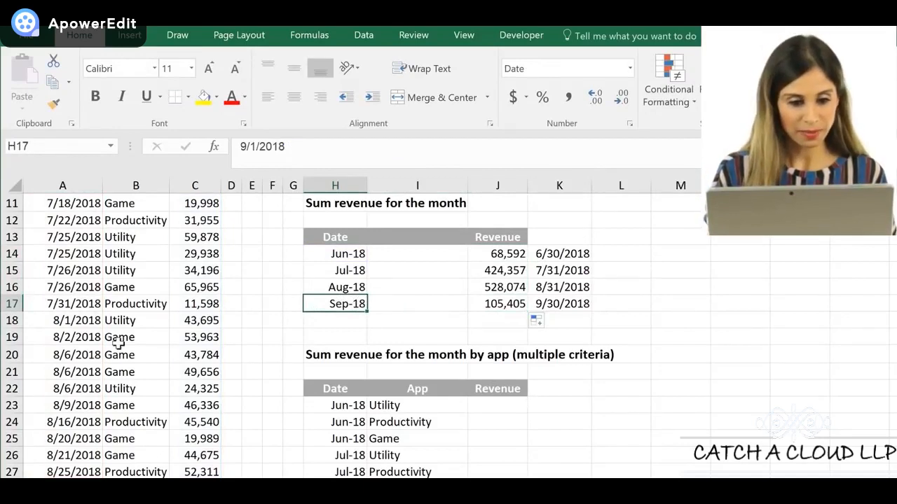
pyautogui.click(91, 338)
pyautogui.hotkey('ctrl', 'Down')
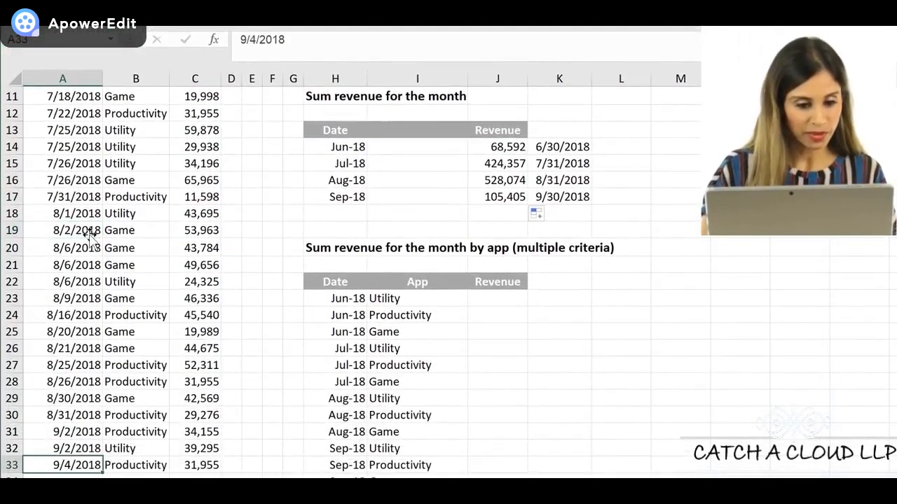
pyautogui.moveTo(183, 432); pyautogui.dragTo(186, 464)
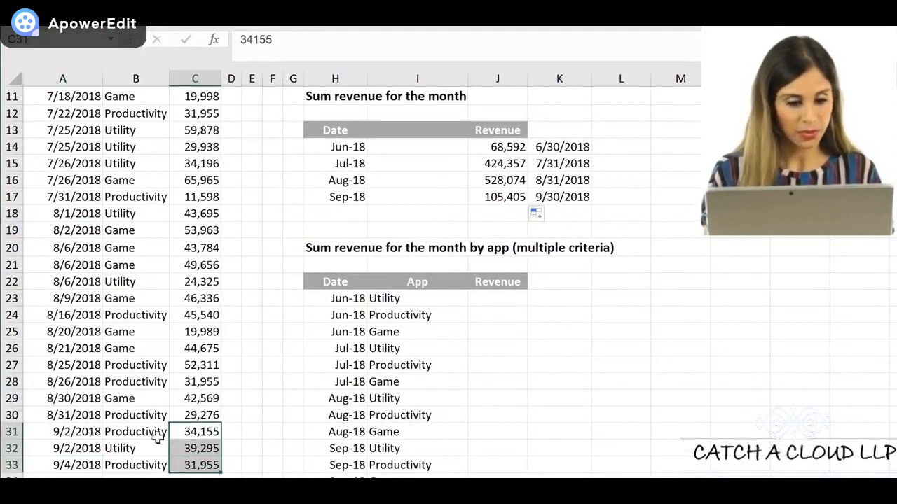
# Change the date in A31 to 9/1/2018
pyautogui.click(98, 432)
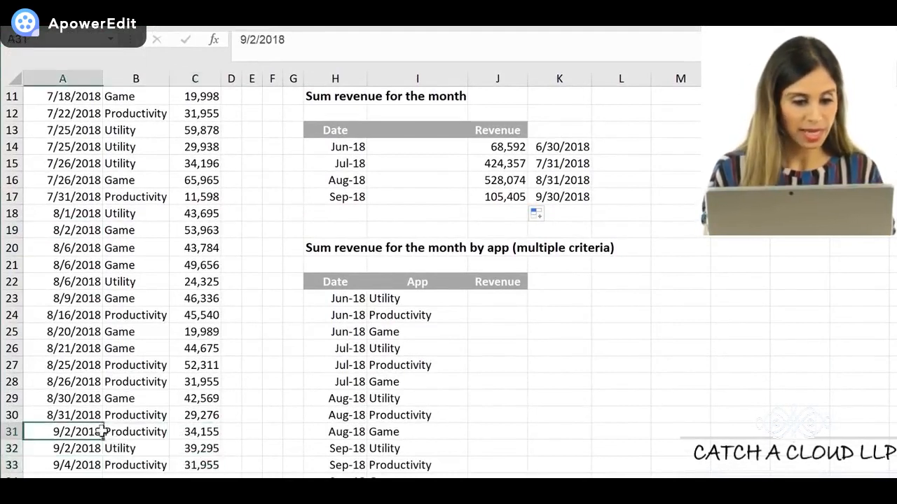
pyautogui.click(255, 40)
pyautogui.hotkey('ctrl', 'Return')
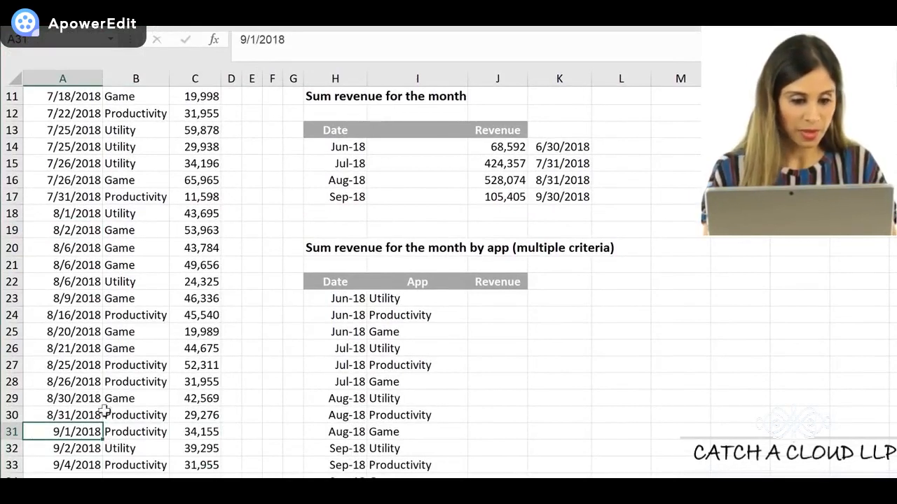
# Change the date in A33 to 9/30/2018 to test the end-of-month boundary
pyautogui.click(83, 460)
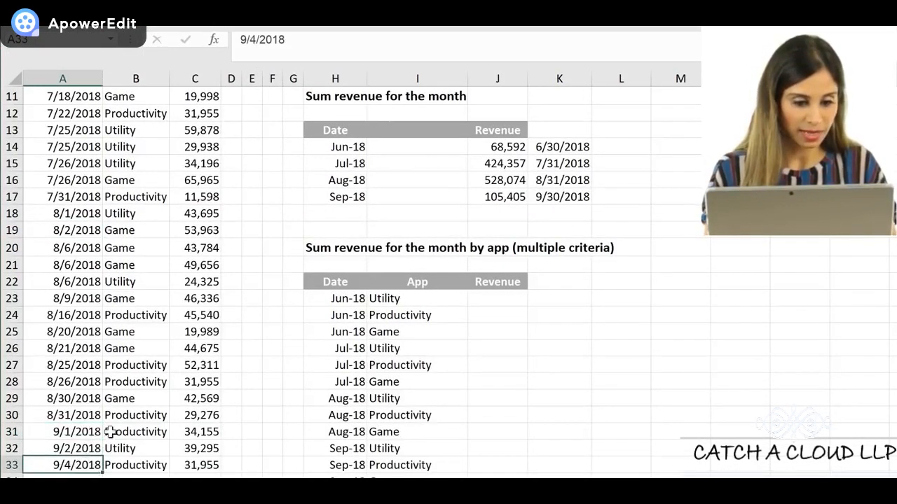
pyautogui.click(256, 40)
pyautogui.press('BackSpace')
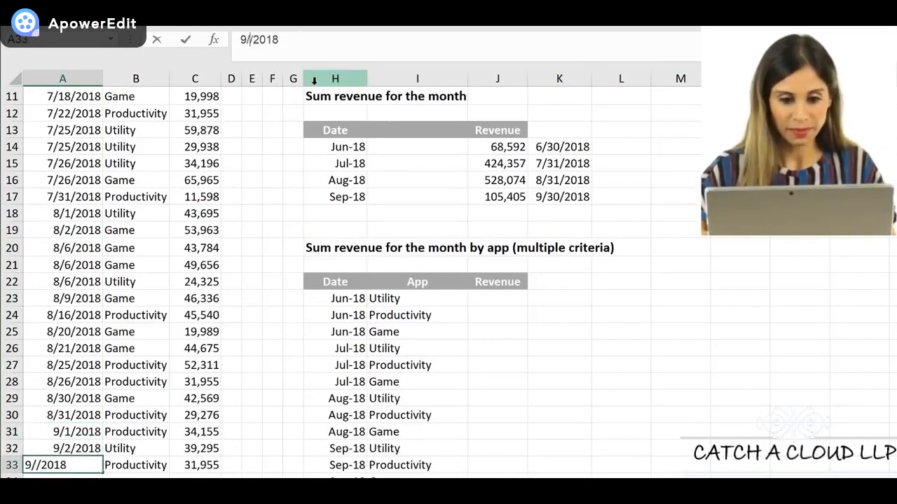
pyautogui.write('30')
pyautogui.hotkey('ctrl', 'Return')
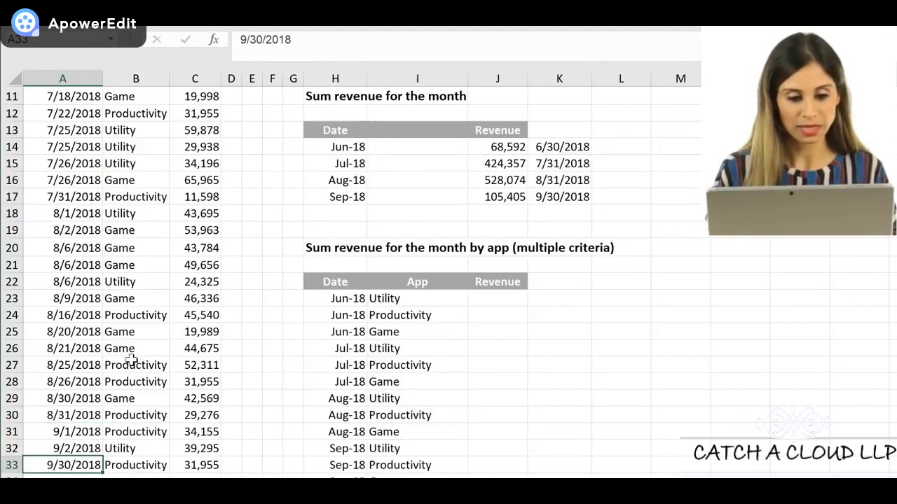
# Undo the test date changes in A33 and A31
pyautogui.hotkey('ctrl', 'z')
pyautogui.press('Up')
pyautogui.press('Up')
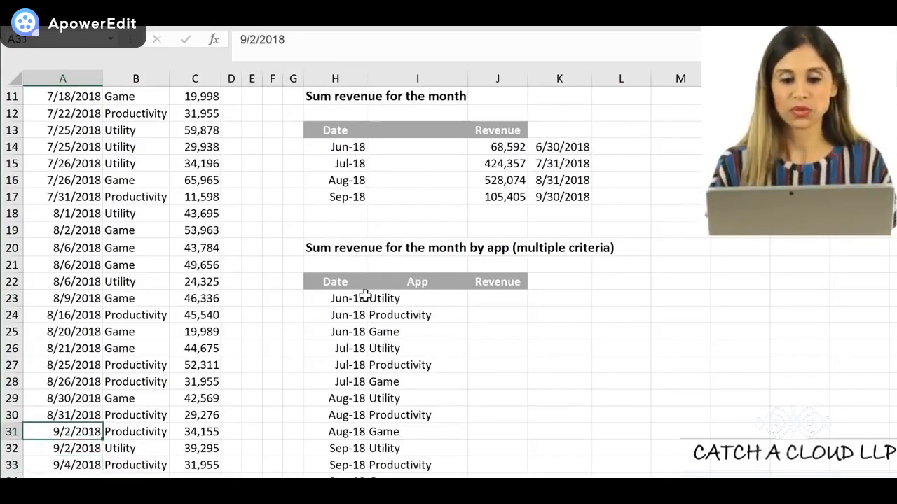
# Clear the helper EOMONTH dates in K14:K17
pyautogui.moveTo(547, 150); pyautogui.dragTo(542, 198)
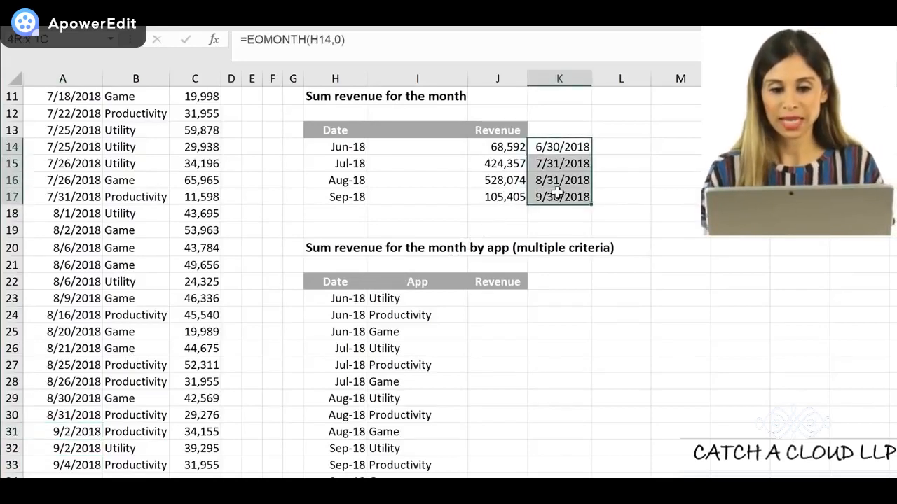
pyautogui.press('Delete')
pyautogui.click(517, 219)
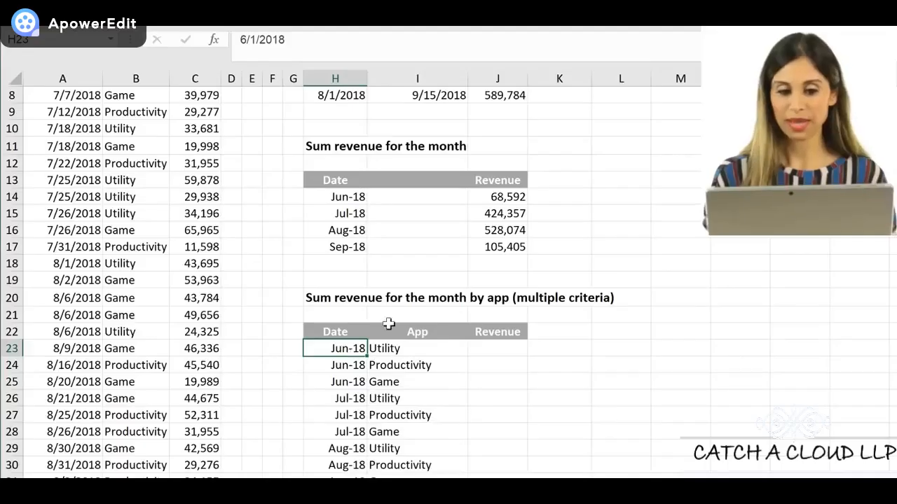
# Copy the June monthly revenue formula from J14 into J23, the first Revenue cell of the month-by-app table
pyautogui.click(411, 348)
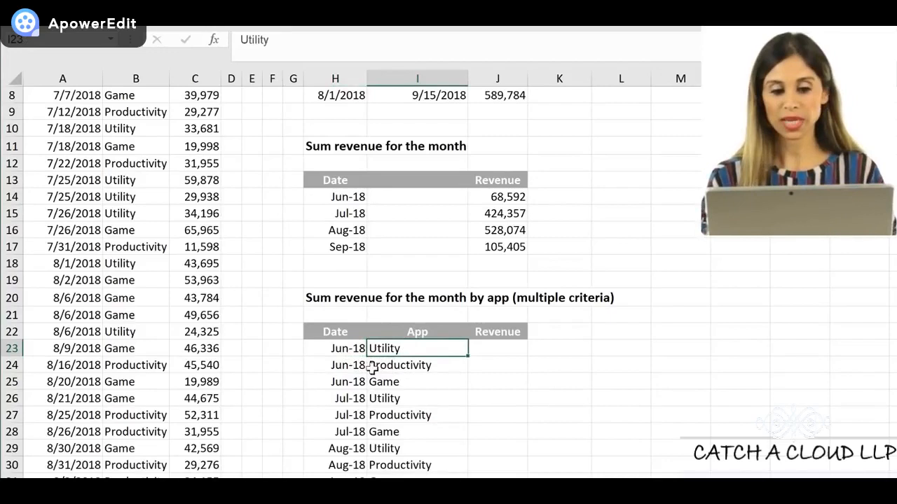
pyautogui.scroll(2, 419, 389)
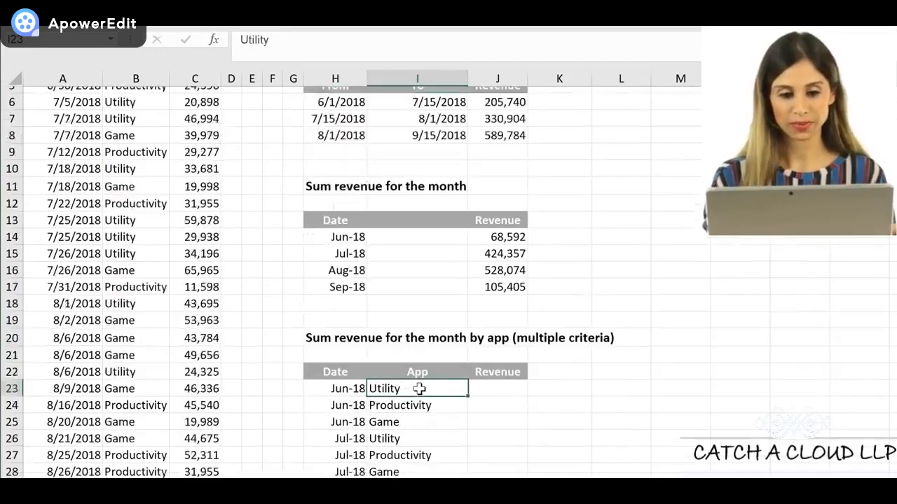
pyautogui.click(513, 308)
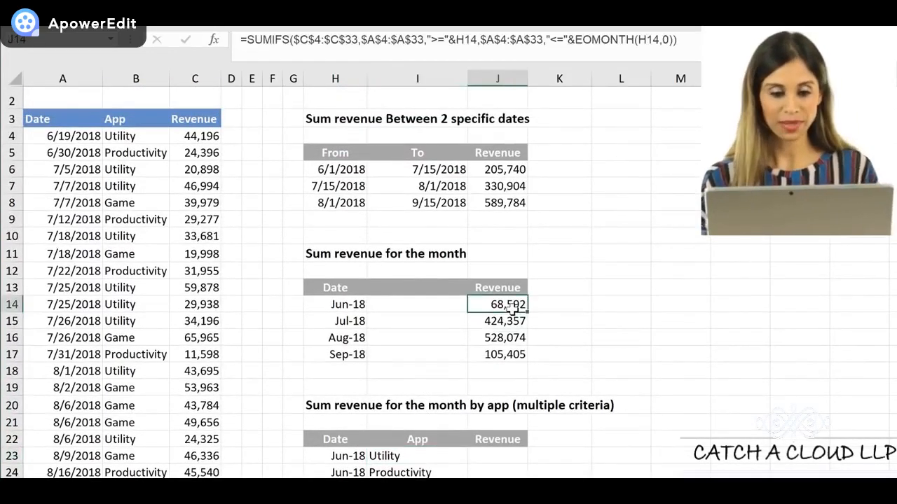
pyautogui.scroll(-1, 505, 336)
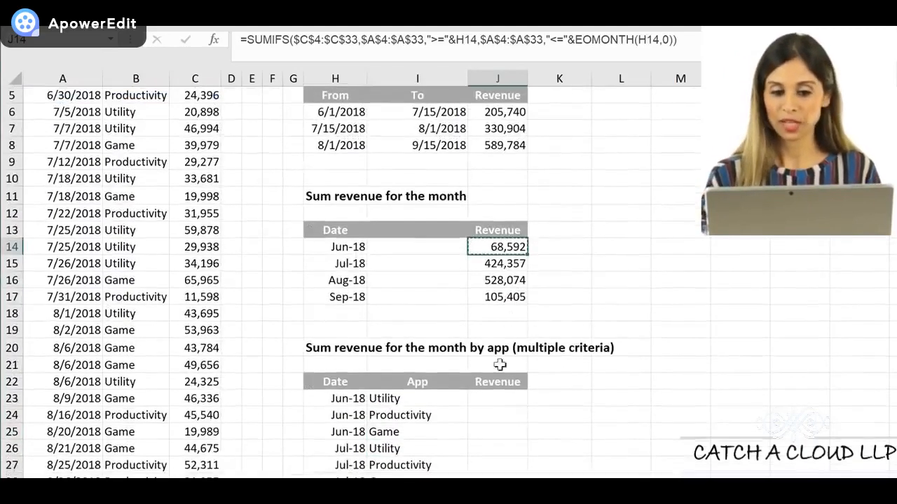
pyautogui.click(487, 401)
pyautogui.write('=SUMIFS($C$4:$C$33,$A$4:$A$33,">="&H23,$A$4:$A$33,"<="&EOMONTH(H23,0))')
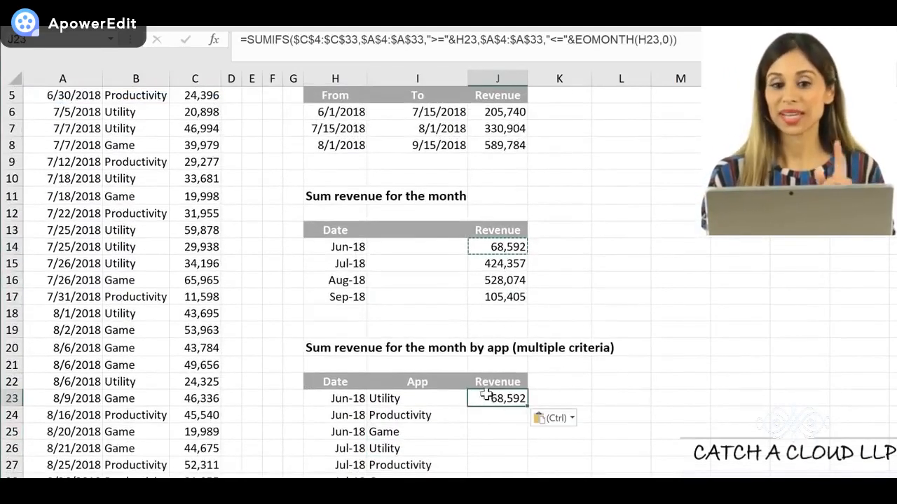
# Extend the J23 SUMIFS formula with the third criteria range $B$4:$B$33 and criterion I23, and enter it
pyautogui.click(673, 40)
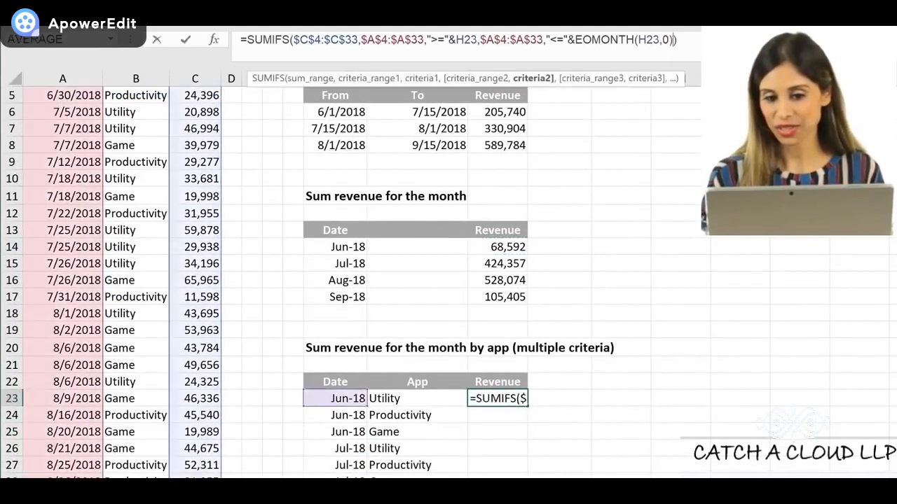
pyautogui.write(',')
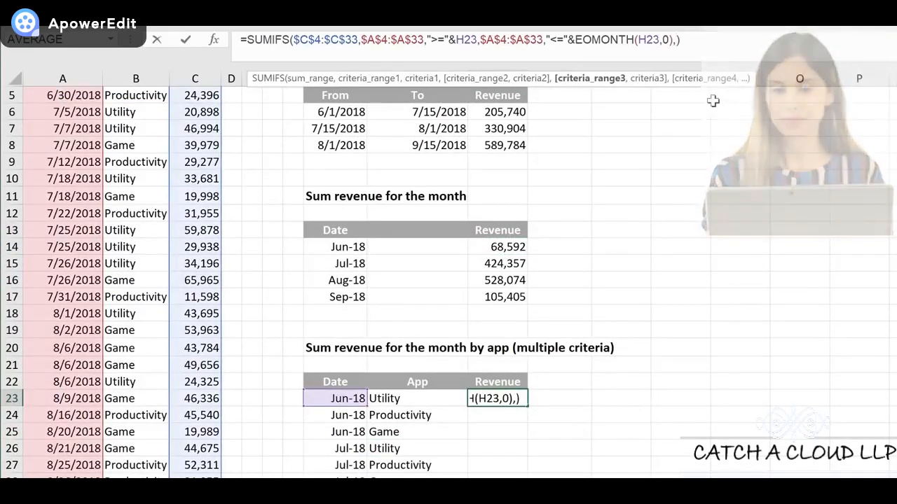
pyautogui.click(138, 265)
pyautogui.hotkey('ctrl', 'Up')
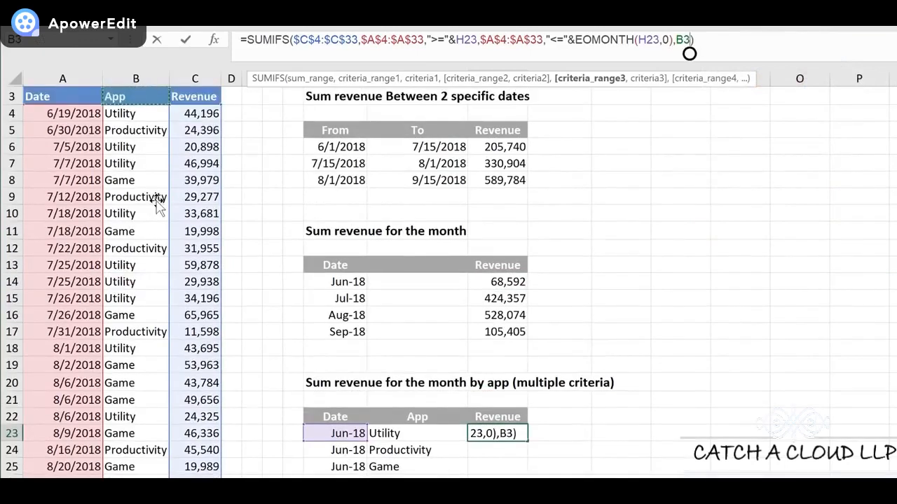
pyautogui.press('Down')
pyautogui.hotkey('ctrl', 'shift', 'Down')
pyautogui.press('F4')
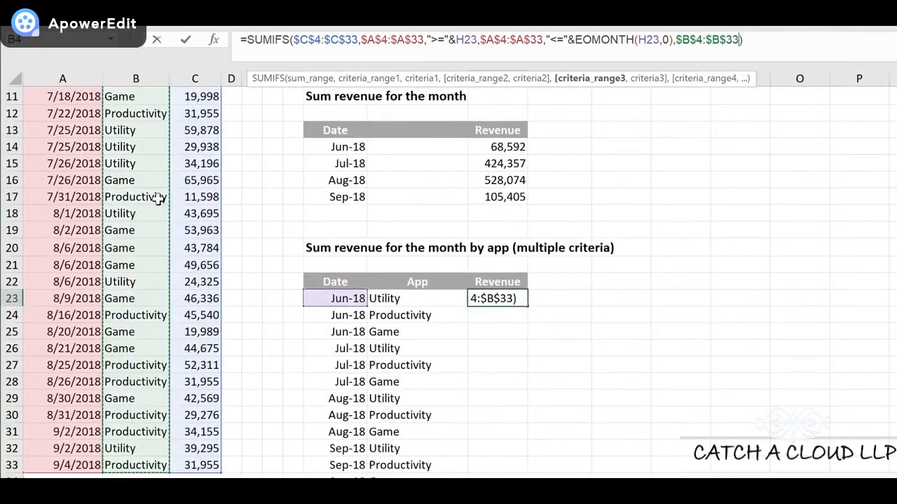
pyautogui.write(',')
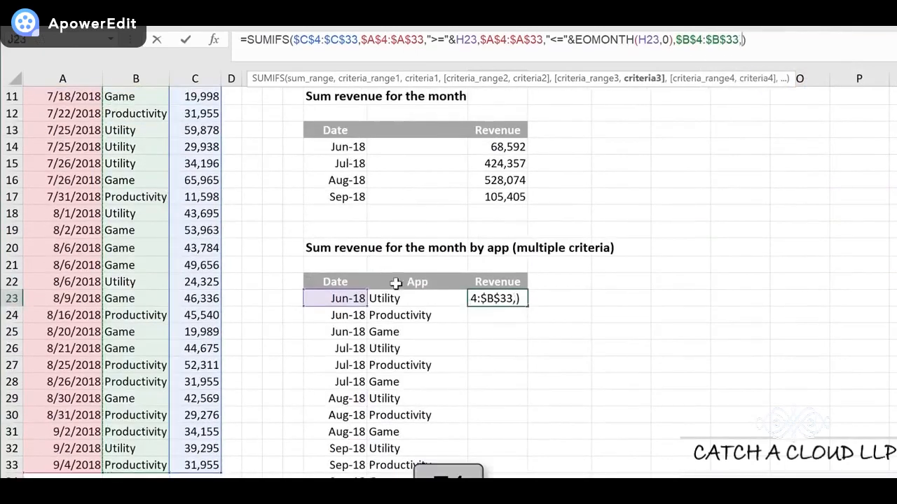
pyautogui.click(400, 299)
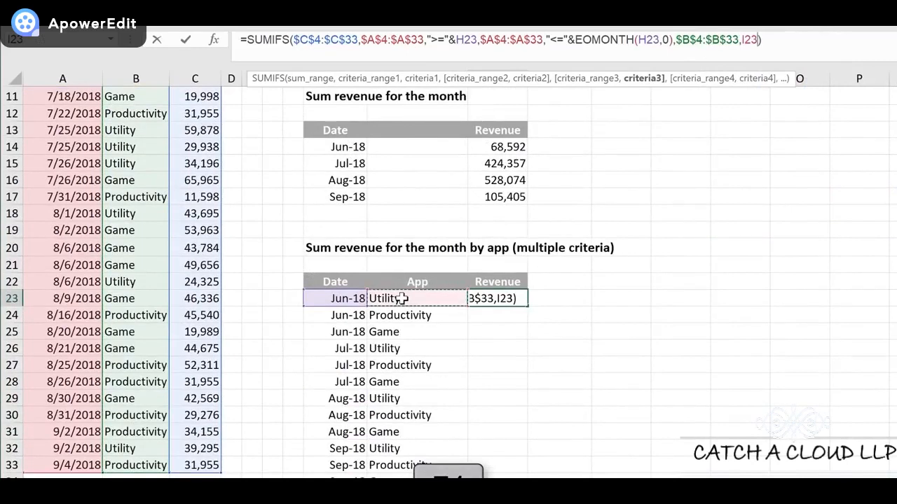
pyautogui.write(')')
pyautogui.hotkey('ctrl', 'Return')
# Fill the J23 formula down to J34 and check the revenue by month and app
pyautogui.doubleClick(527, 307)
pyautogui.scroll(-1, 554, 332)
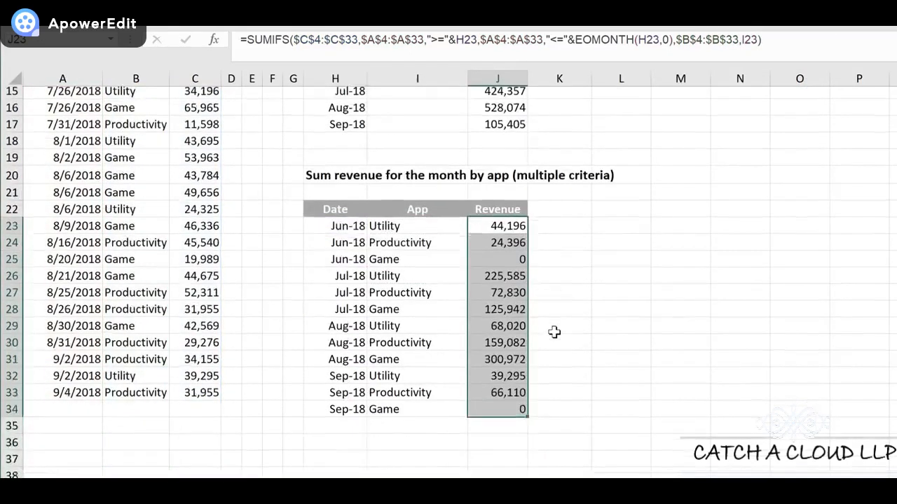
pyautogui.scroll(-1, 554, 332)
pyautogui.click(506, 315)
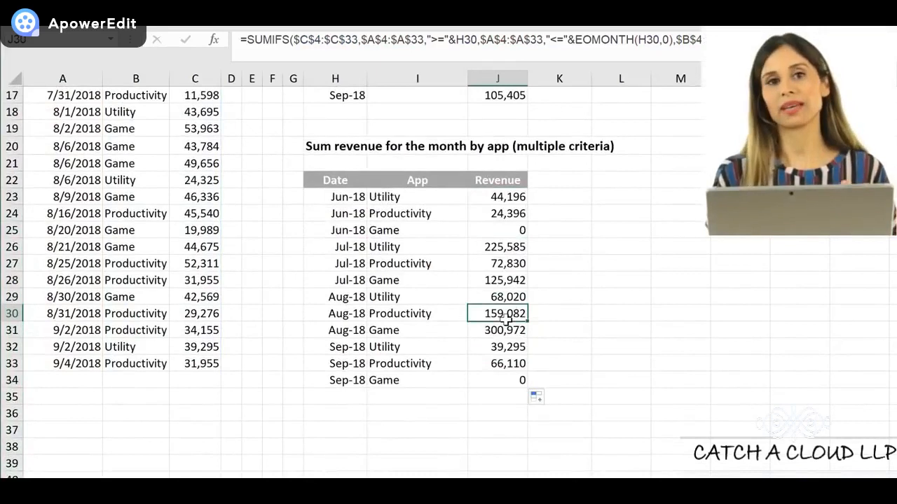